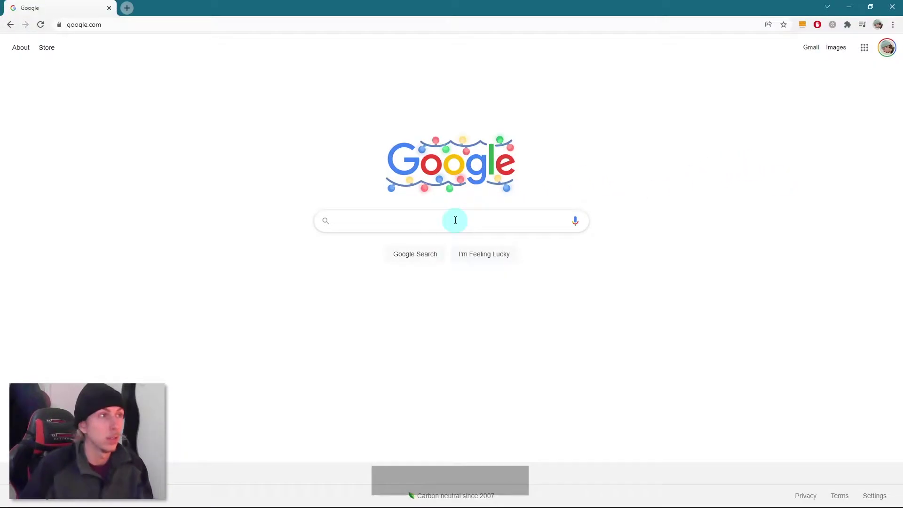
Search Google for 'sketchup free'.
type("ketchup")
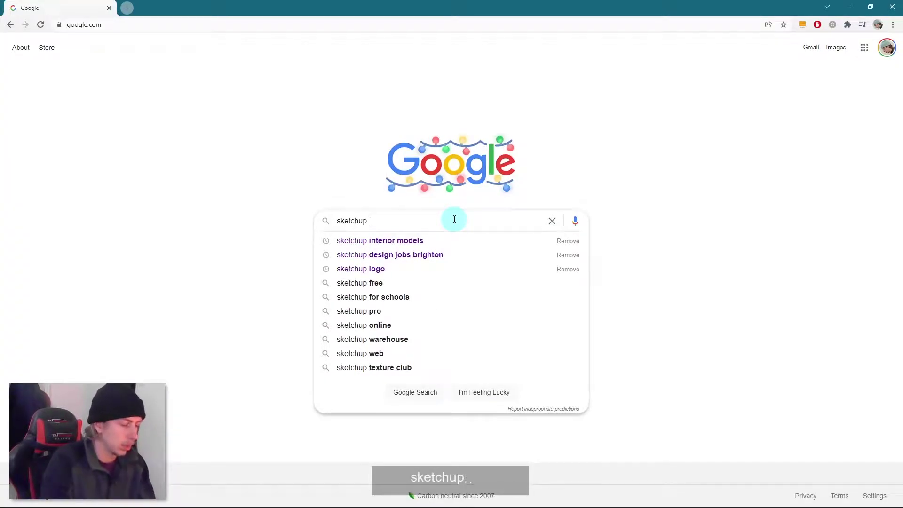
type(" free")
key("Return")
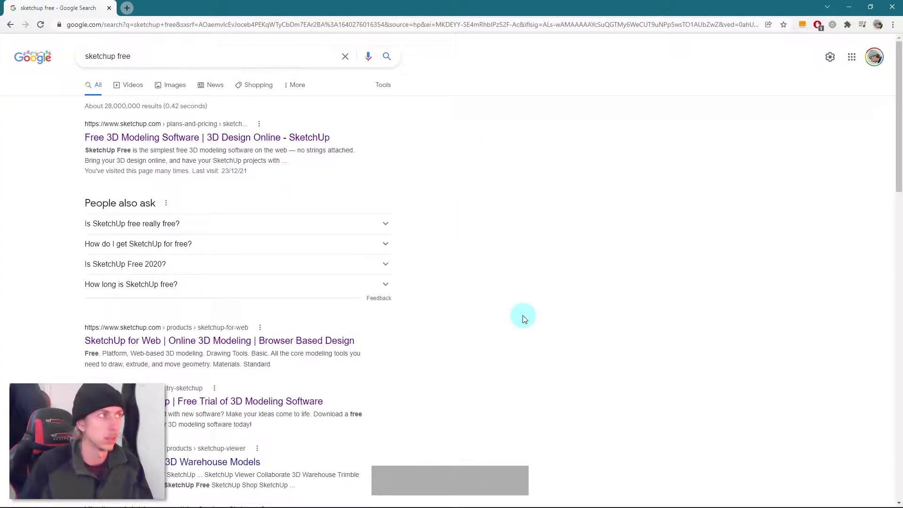
Launch the SketchUp Free web app from the top result and decline reopening the recovered model.
left_click(207, 144)
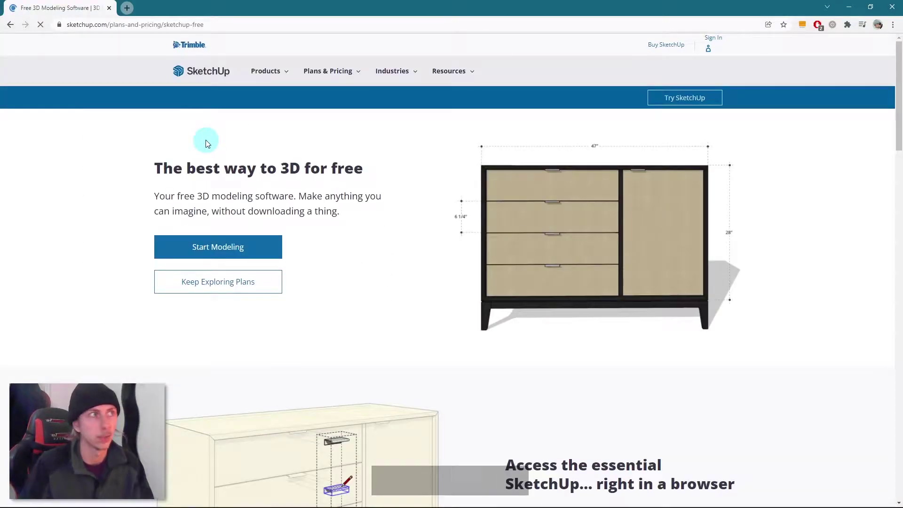
left_click(245, 251)
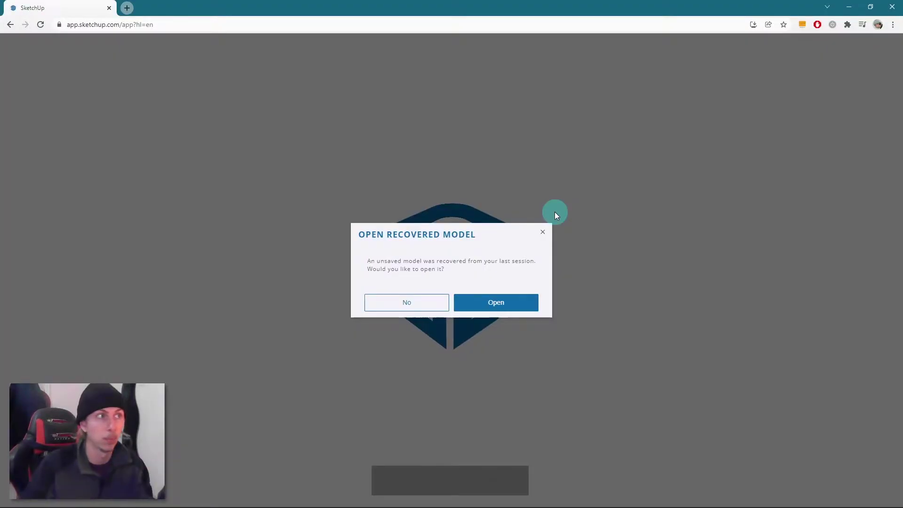
left_click(400, 303)
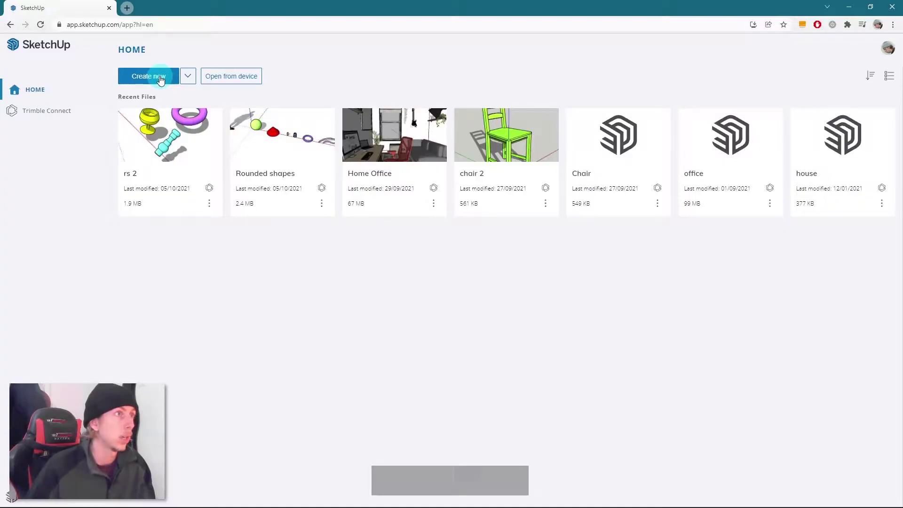
Create a new Untitled model and browse the shape, arc, line flyouts and Paint Bucket colours.
left_click(160, 80)
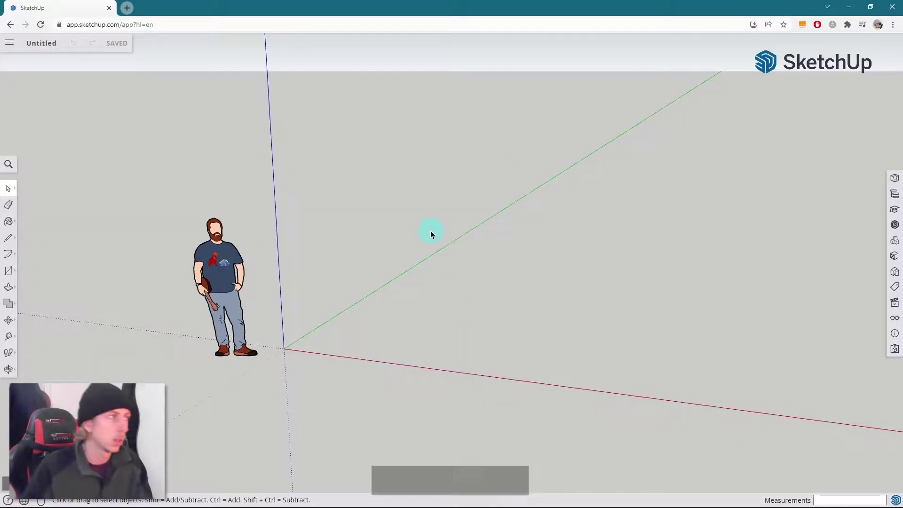
scroll(330, 193, "down", 2)
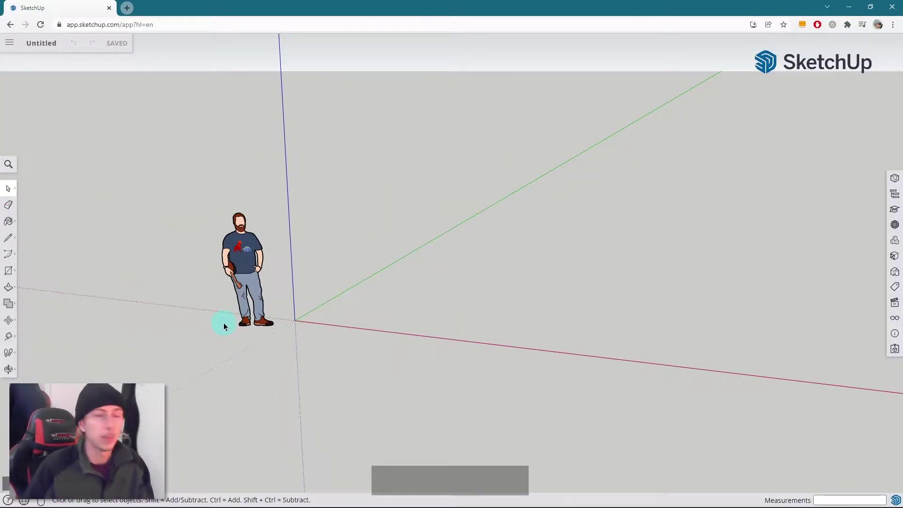
left_click(15, 274)
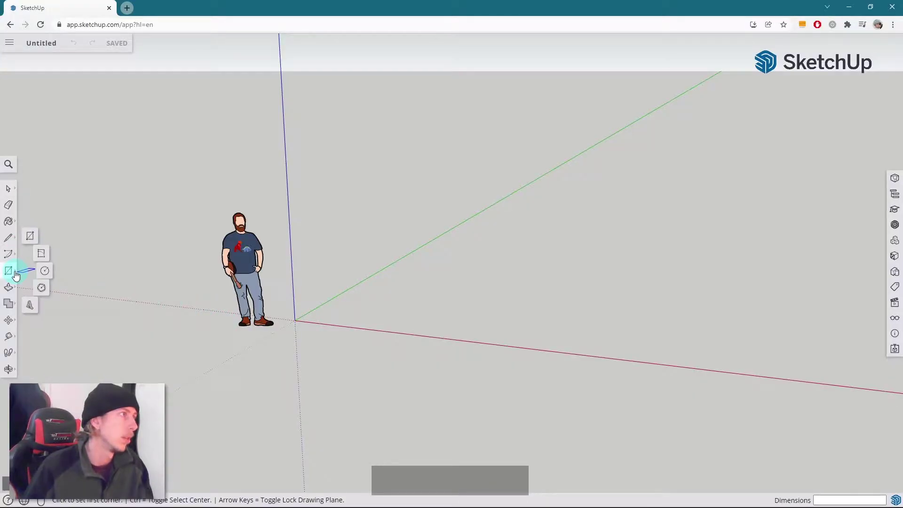
left_click(15, 258)
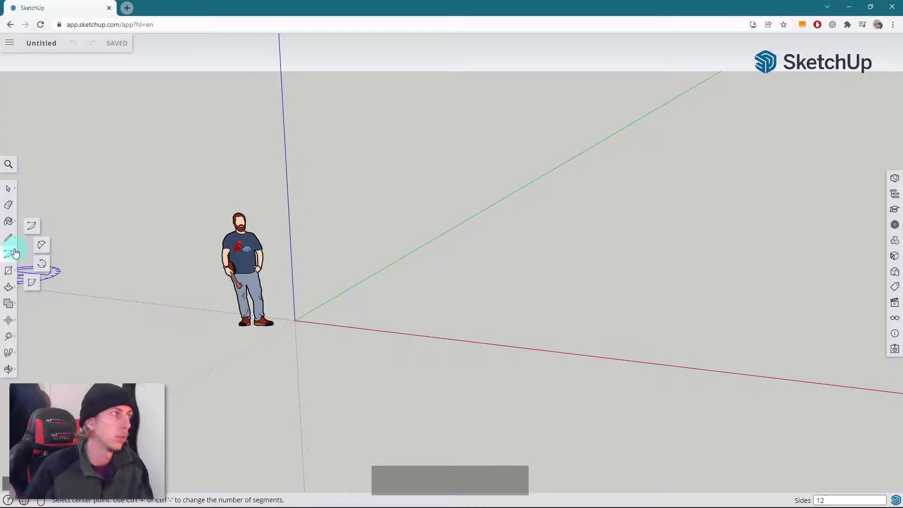
left_click(16, 243)
left_click(15, 225)
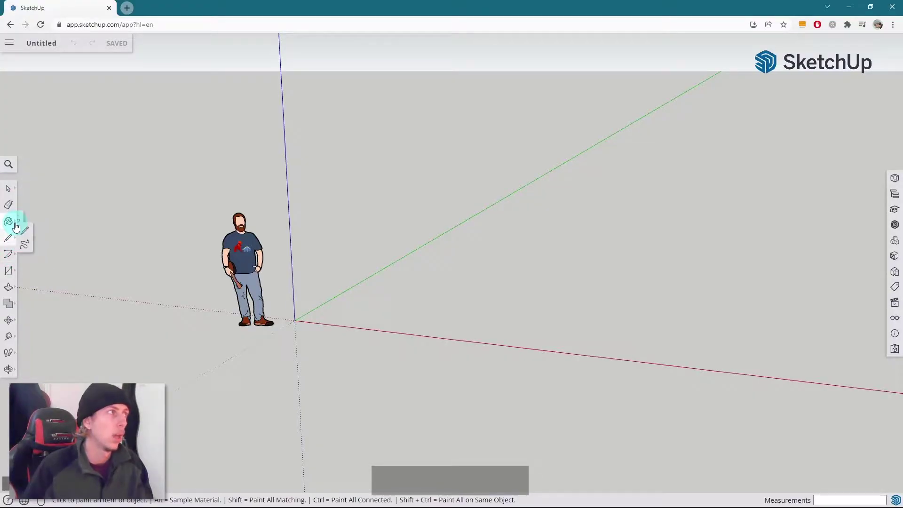
left_click(17, 191)
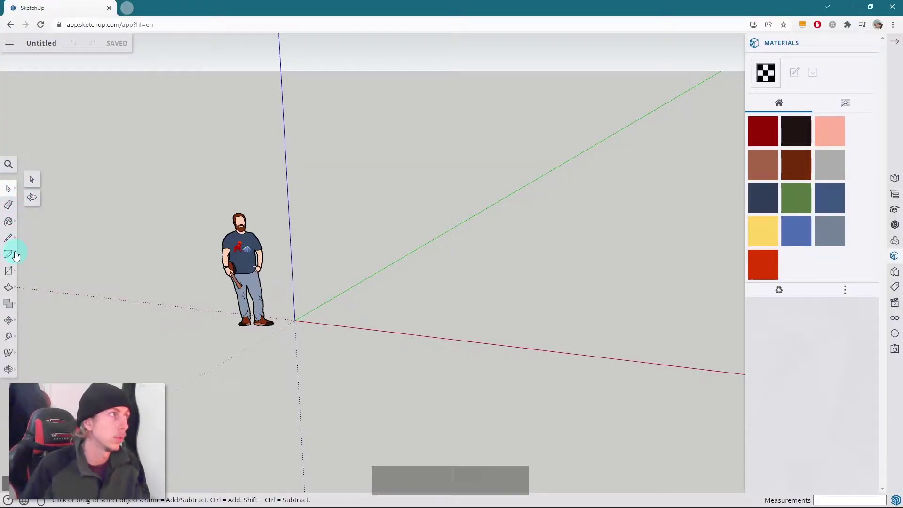
left_click(8, 270)
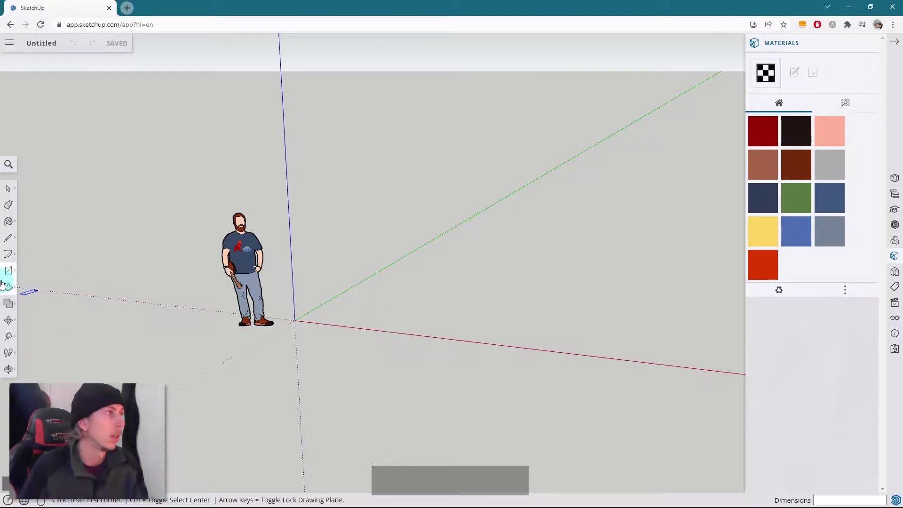
left_click(14, 274)
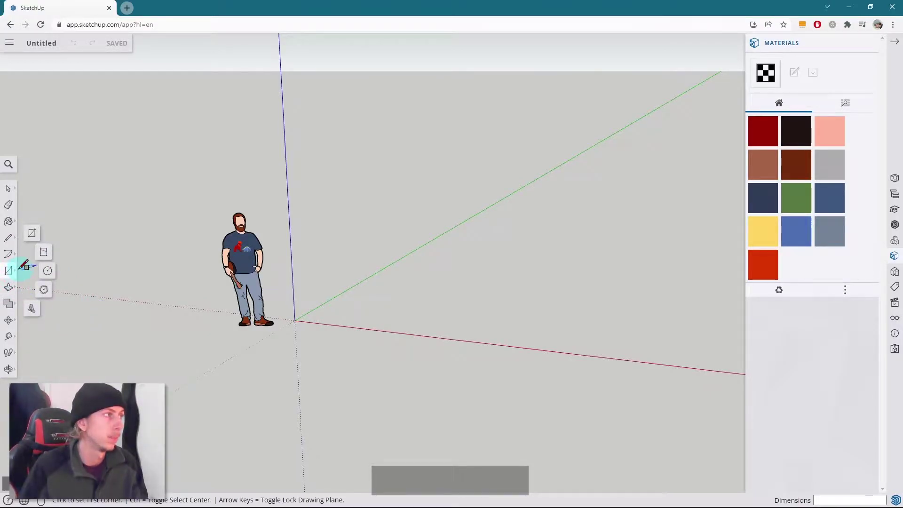
Create two-line 3D text 'THIS IS / AWESOME!' in the Open Sans font.
left_click(33, 310)
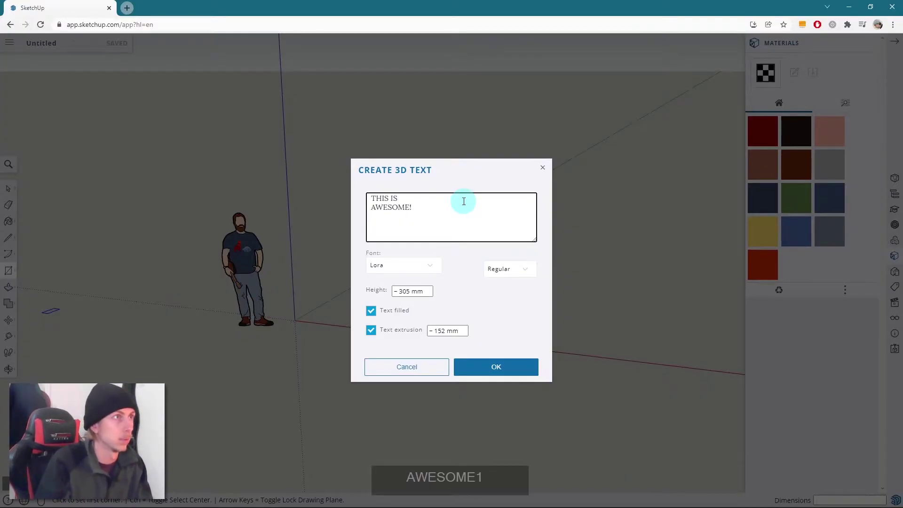
left_click(430, 266)
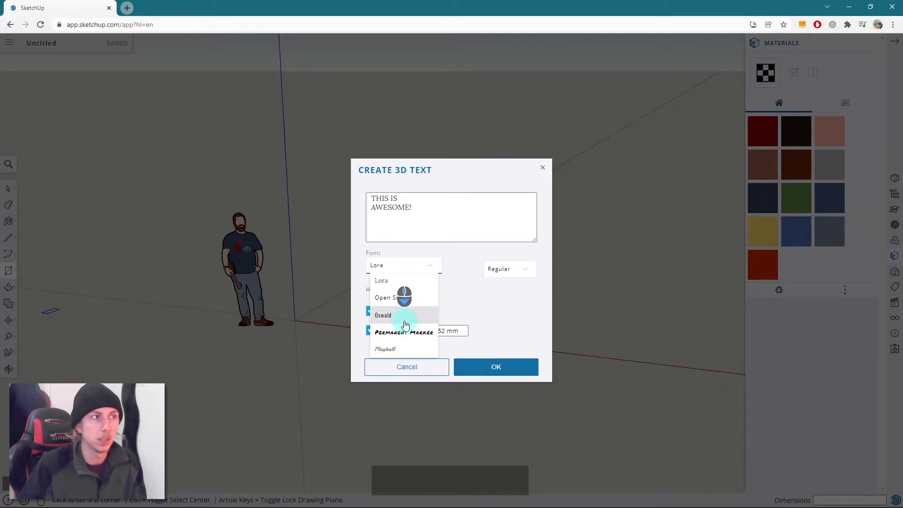
left_click(402, 300)
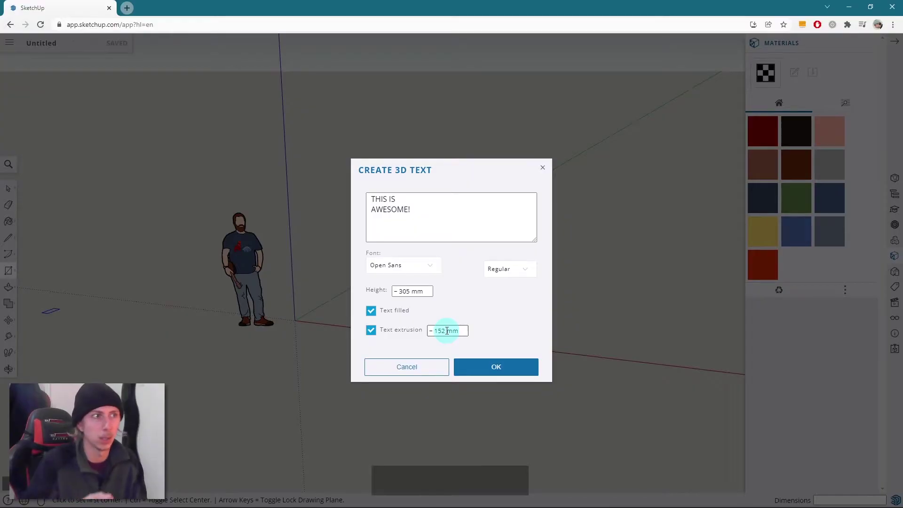
left_click(485, 366)
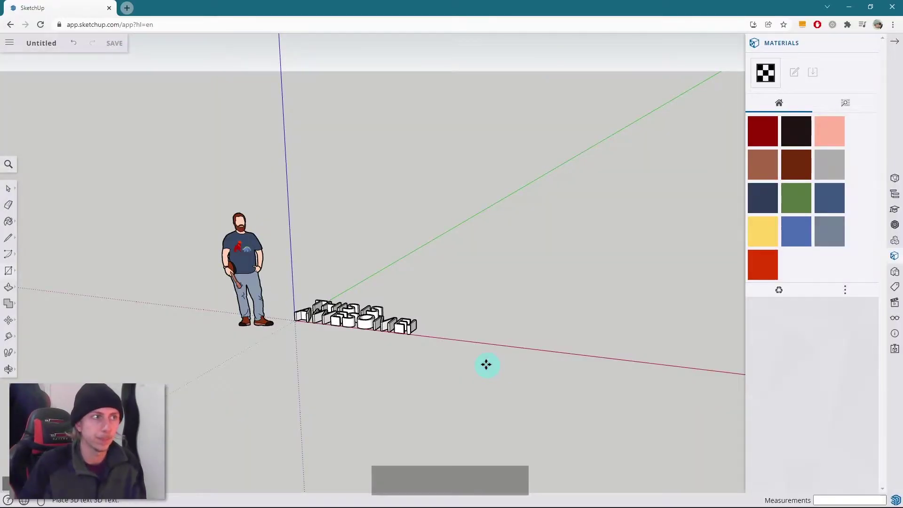
Place the 3D text at the origin and rotate it 90° to stand upright.
left_click(297, 321)
scroll(354, 290, "up", 5)
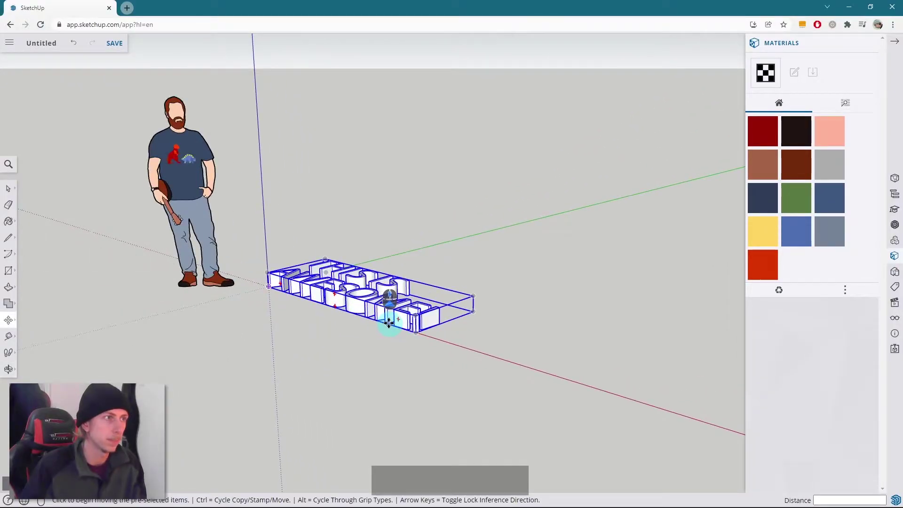
key("q")
left_click(454, 312)
left_click(480, 301)
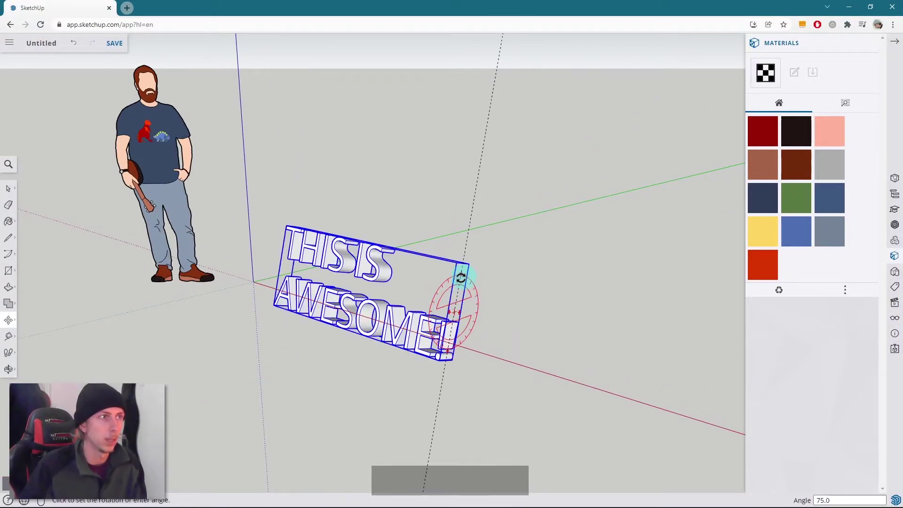
Move the upright text so its corner sits on the origin, then orbit to a side view.
key("m")
scroll(455, 275, "down", 2)
scroll(302, 293, "up", 5)
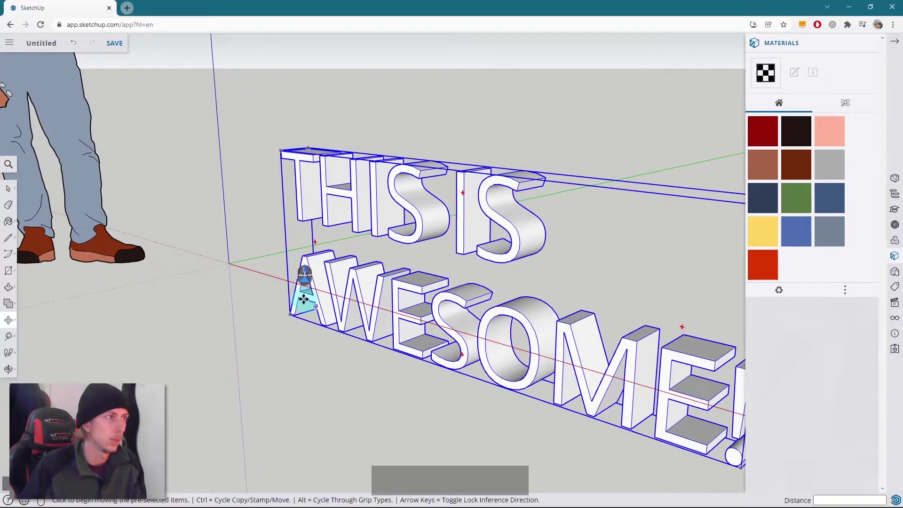
left_click(302, 292)
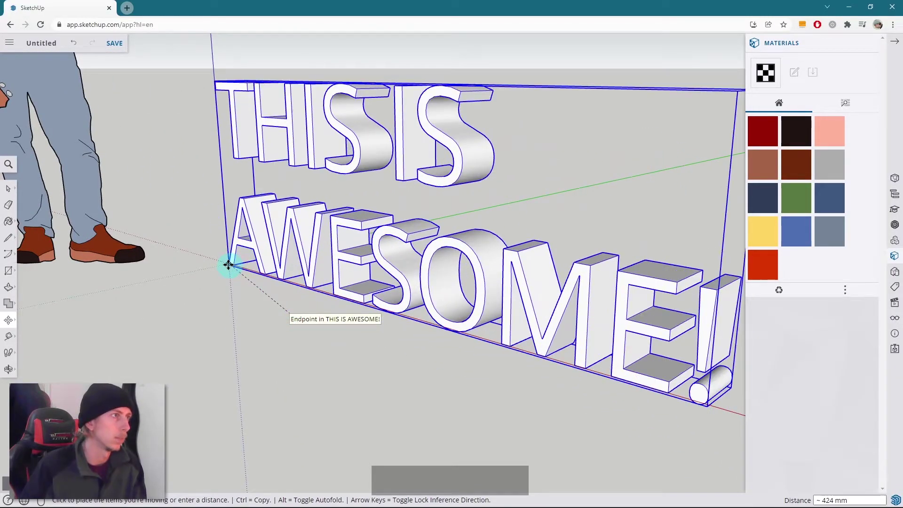
scroll(232, 258, "down", 4)
middle_click_drag(232, 258, 429, 276)
key("space")
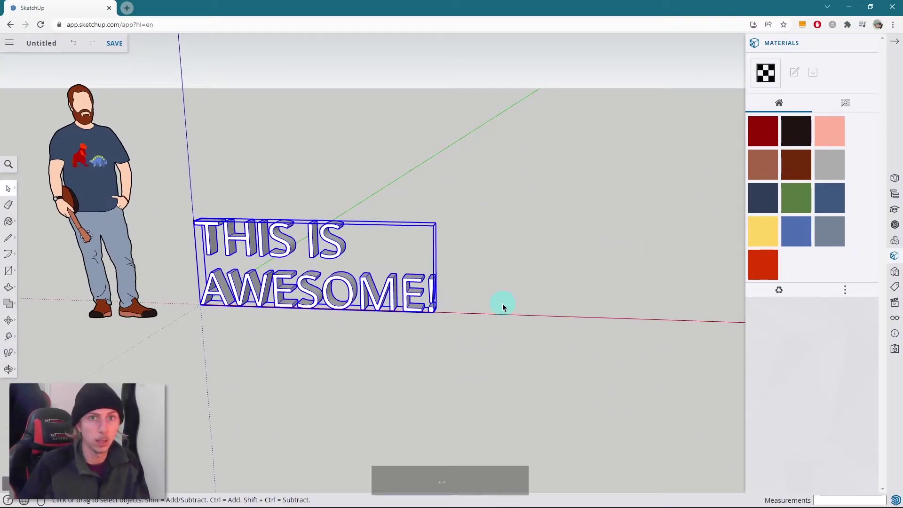
middle_click_drag(502, 307, 348, 287)
scroll(348, 287, "up", 2)
middle_click_drag(451, 291, 212, 162)
Make the THIS IS letters into their own group.
left_click_drag(195, 93, 586, 212)
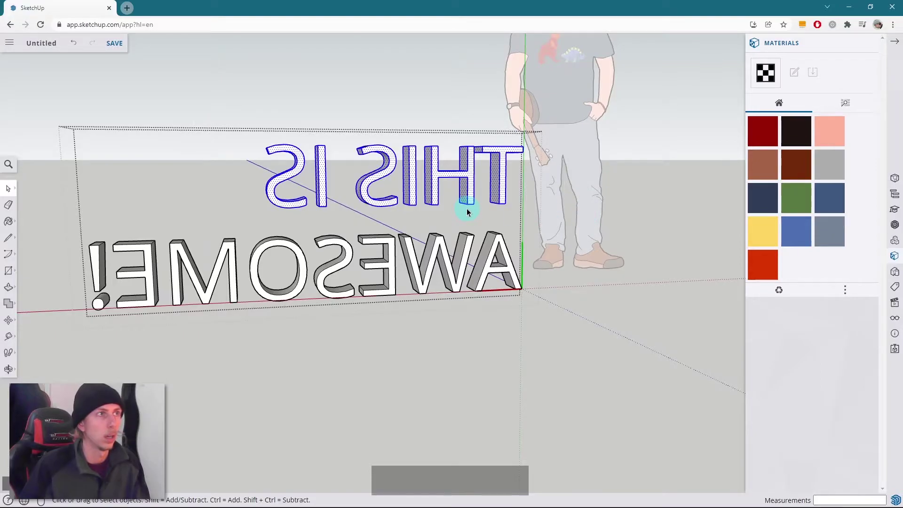
middle_click_drag(468, 207, 523, 211)
right_click(471, 150)
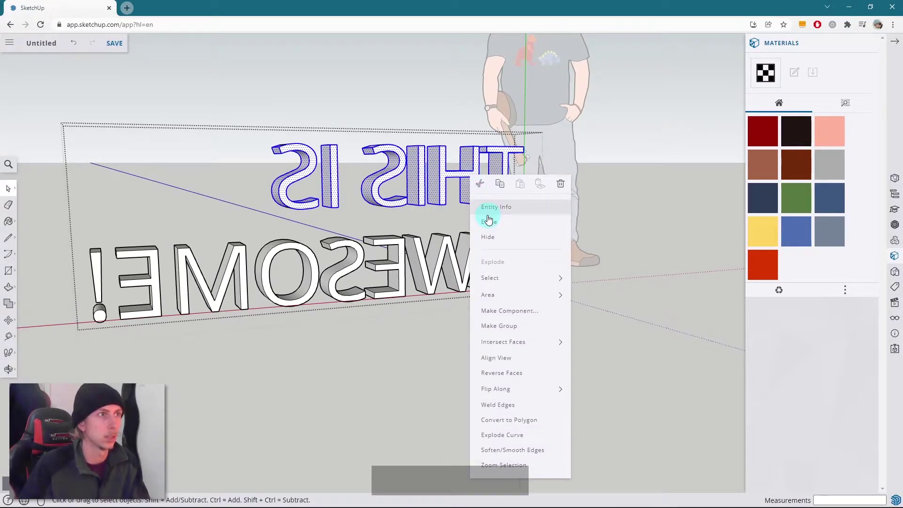
left_click(506, 332)
Move the THIS IS group straight down to sit just above AWESOME!, then select all the text.
scroll(518, 207, "up", 5)
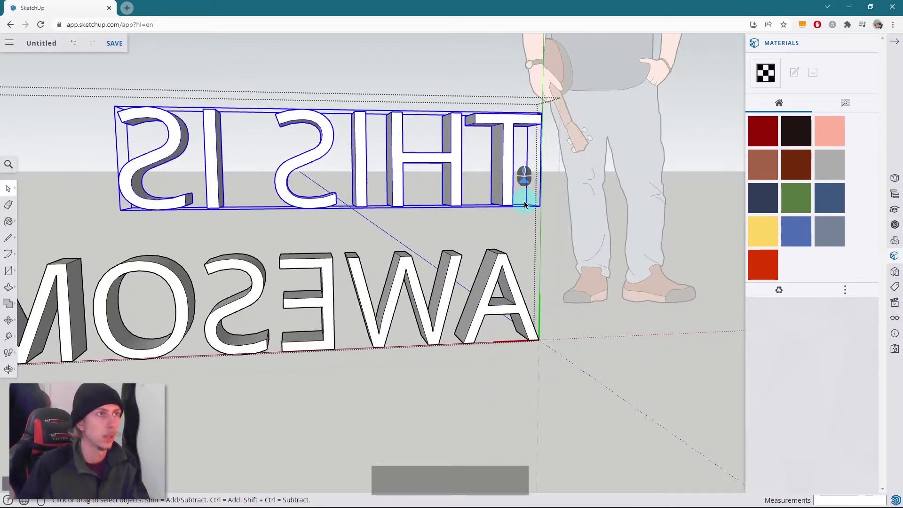
key("m")
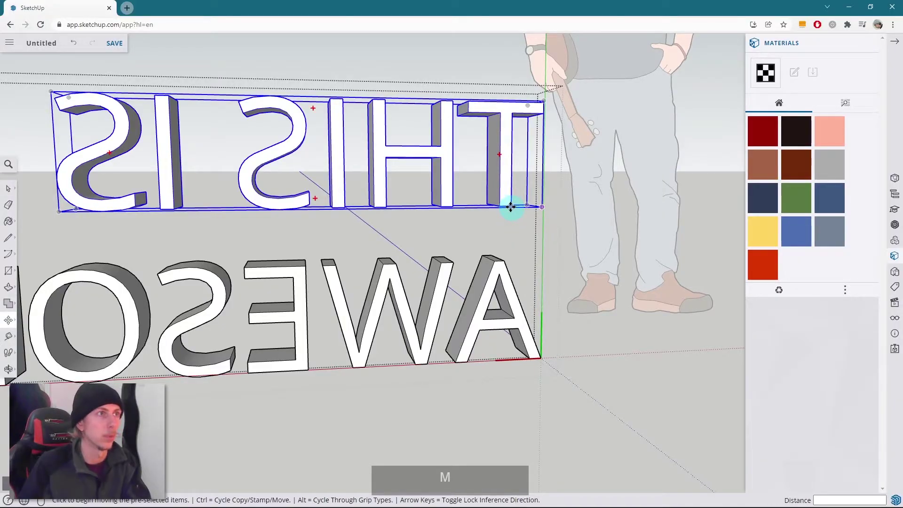
left_click(511, 207)
key("Up")
key("Up")
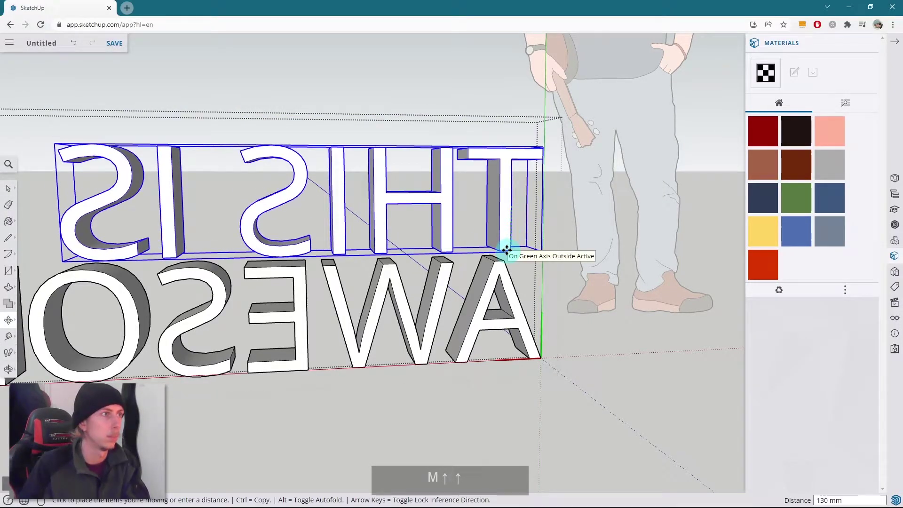
left_click(506, 249)
middle_click_drag(507, 249, 559, 230)
scroll(191, 161, "down", 3)
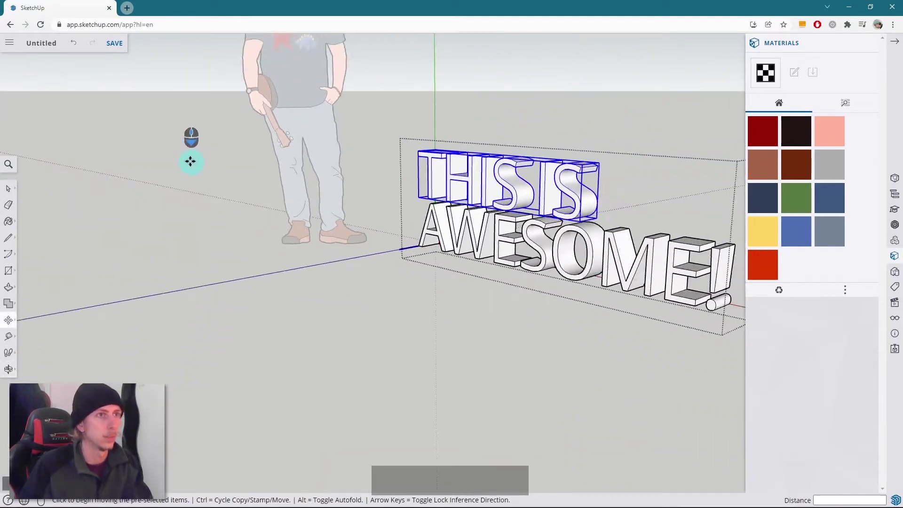
scroll(191, 162, "down", 2)
key("space")
key("Escape")
middle_click_drag(495, 192, 376, 196)
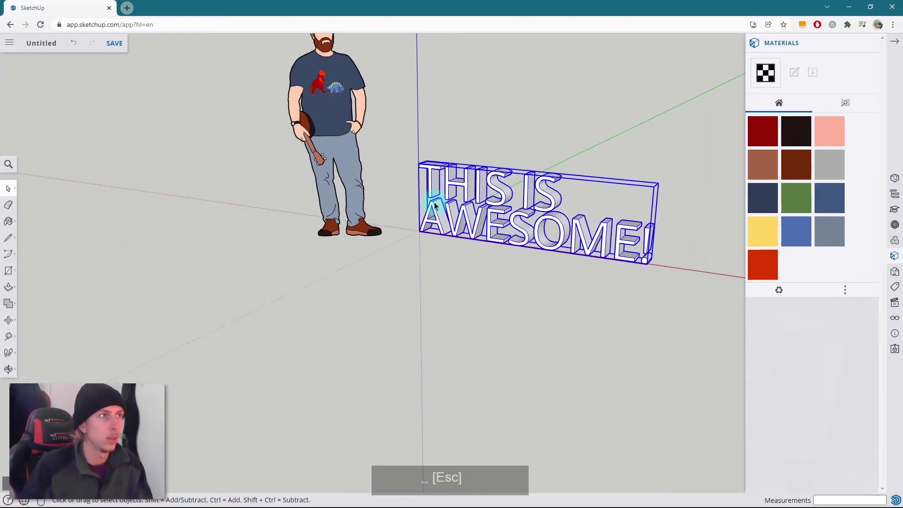
Scale the whole text uniformly by 2.50, then by a further 1.22.
scroll(435, 206, "down", 3)
scroll(534, 186, "up", 2)
key("s")
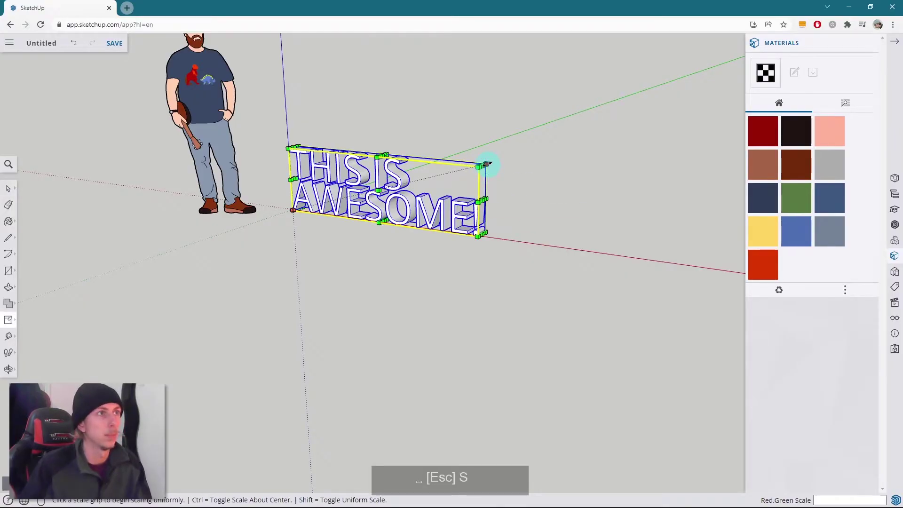
scroll(486, 139, "down", 3)
left_click_drag(485, 152, 735, 126)
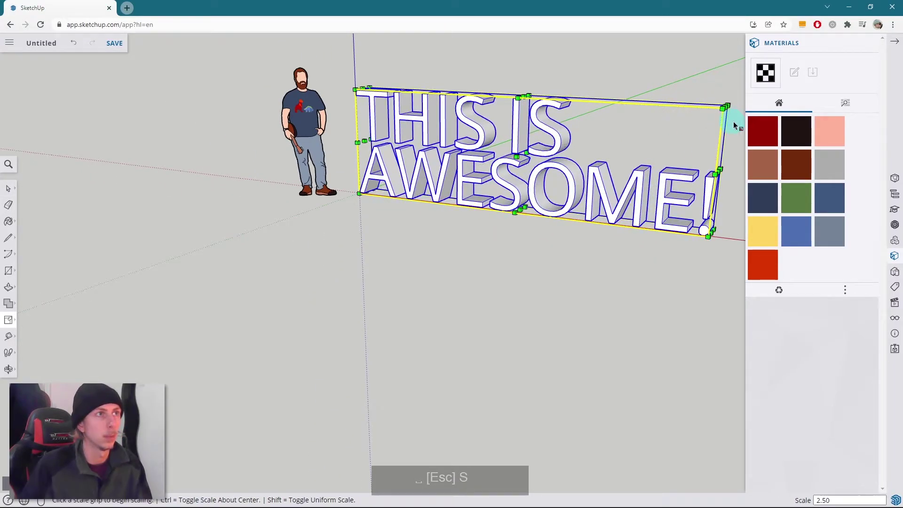
scroll(232, 177, "down", 3)
scroll(595, 121, "up", 3)
left_click_drag(459, 143, 550, 127)
scroll(381, 115, "down", 2)
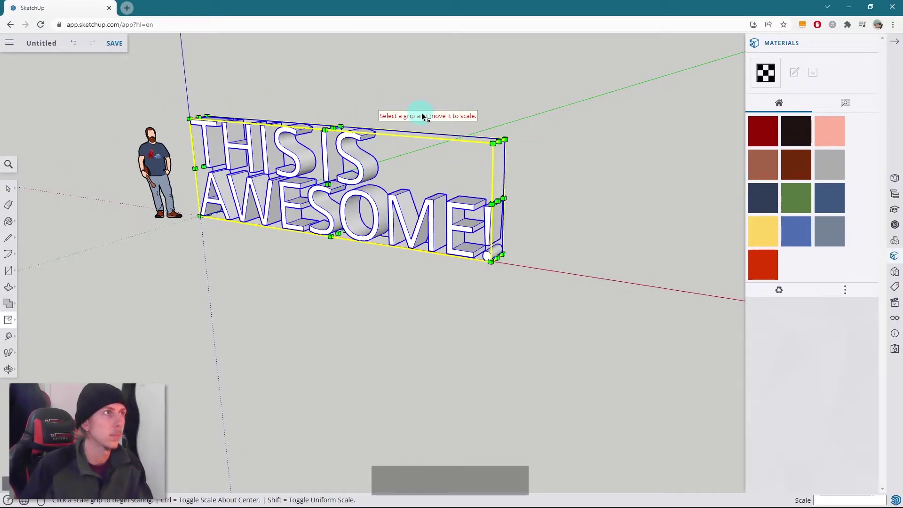
Bring up the Colors category in the Paint Bucket's Materials browser.
left_click(9, 222)
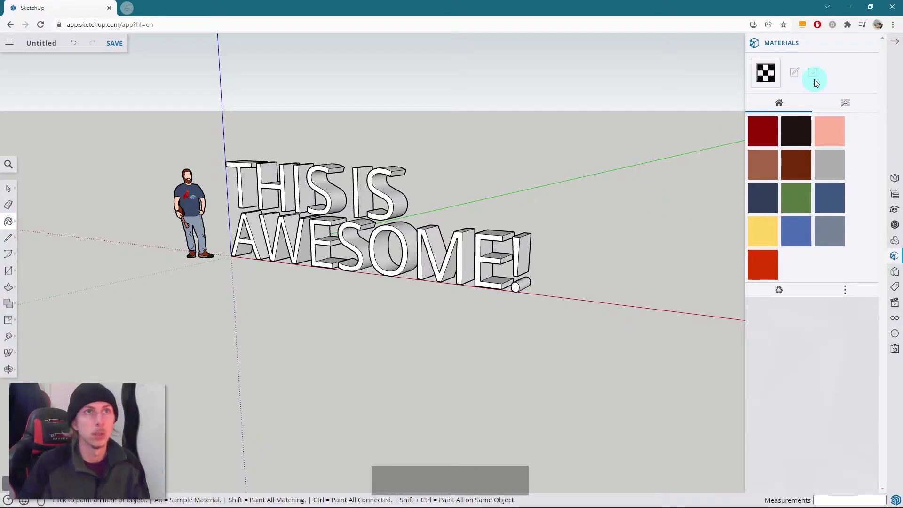
left_click(847, 104)
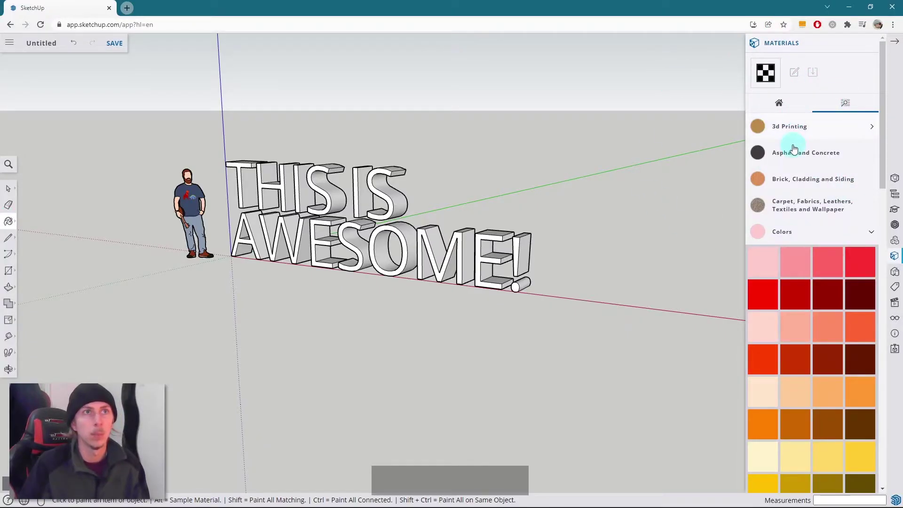
left_click(794, 232)
left_click(794, 232)
scroll(795, 328, "down", 8)
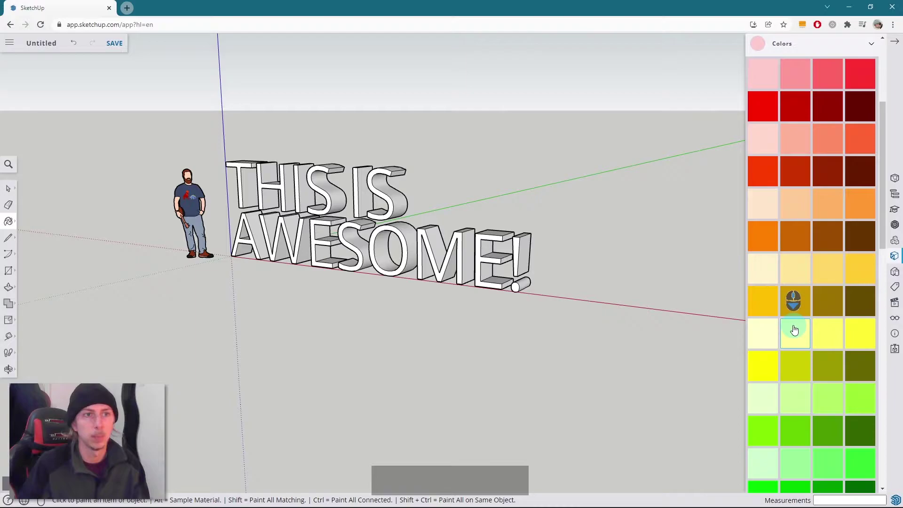
scroll(795, 328, "down", 6)
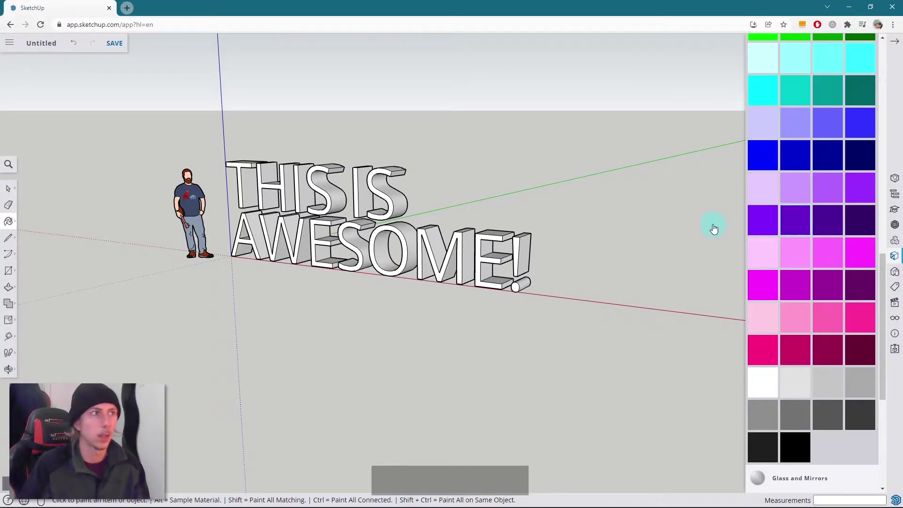
Paint the whole text purple, then repaint it a brighter violet.
left_click(432, 244)
mouse_move(319, 254)
middle_mouse_down()
mouse_move(449, 232)
mouse_move(317, 252)
mouse_move(418, 312)
mouse_move(421, 241)
mouse_move(434, 292)
mouse_move(413, 268)
mouse_move(395, 264)
middle_mouse_up()
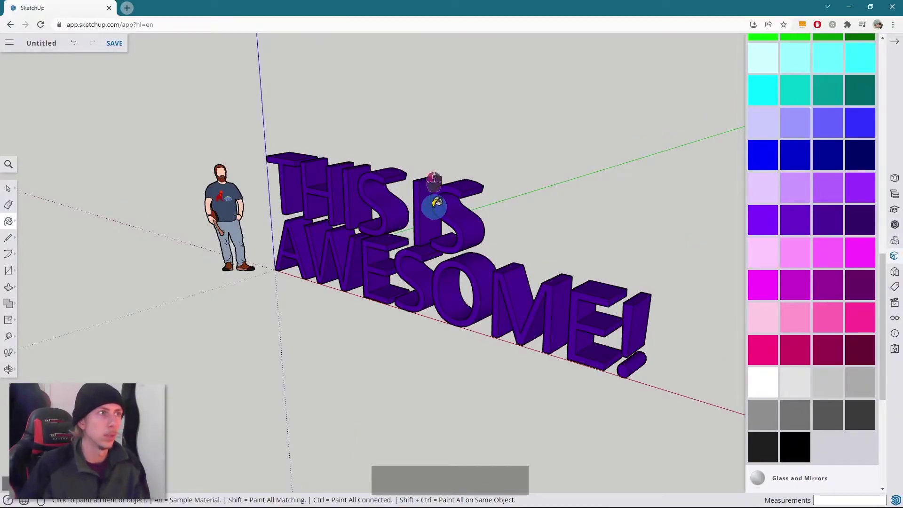
left_click(431, 202)
scroll(806, 266, "up", 2)
scroll(806, 265, "up", 10)
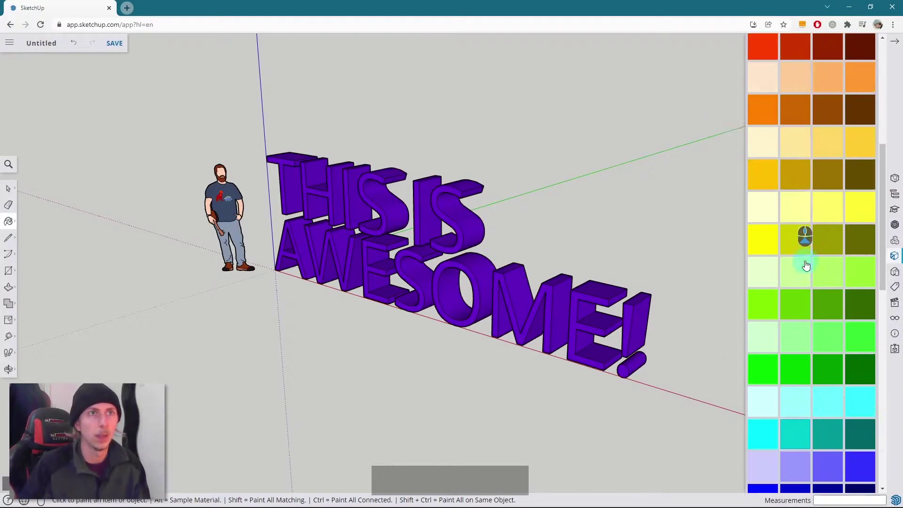
mouse_move(523, 504)
scroll(768, 292, "down", 1)
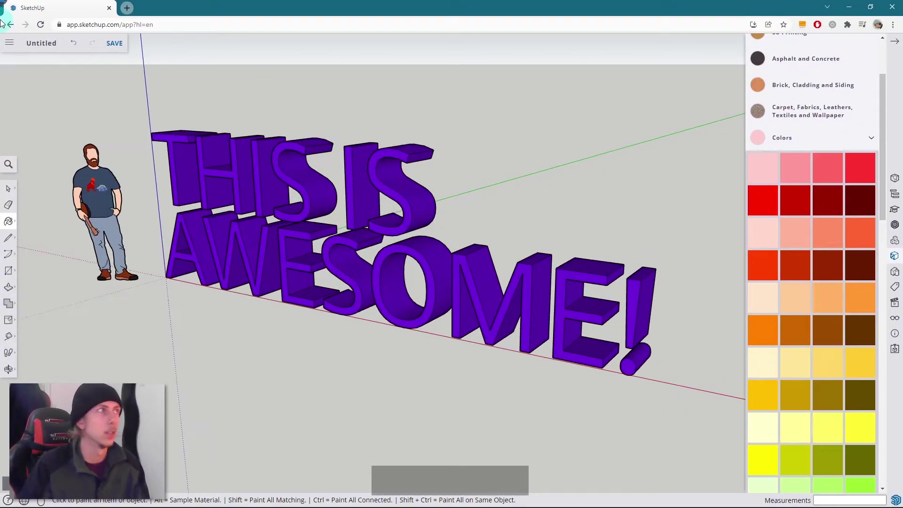
scroll(383, 202, "down", 3)
Inside the text group, start painting letter front faces orange-red with Color B05.
left_click(10, 190)
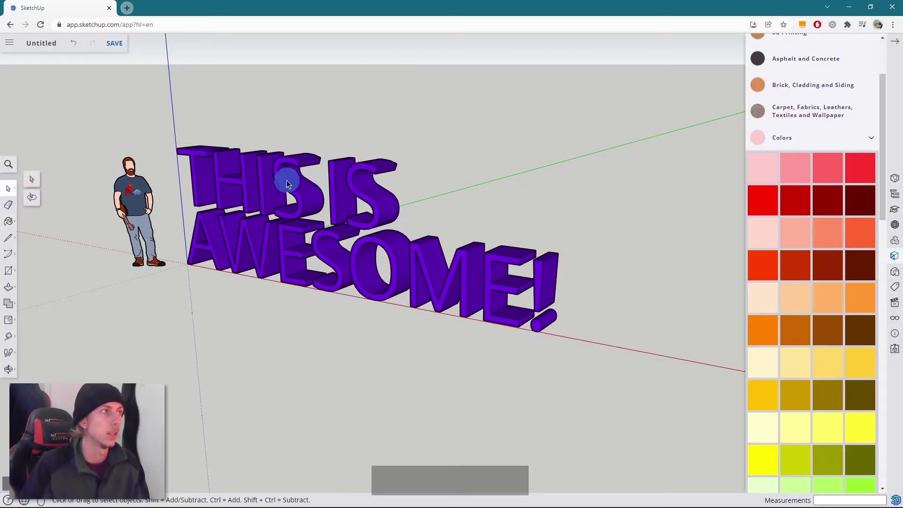
double_click(252, 189)
scroll(219, 188, "up", 5)
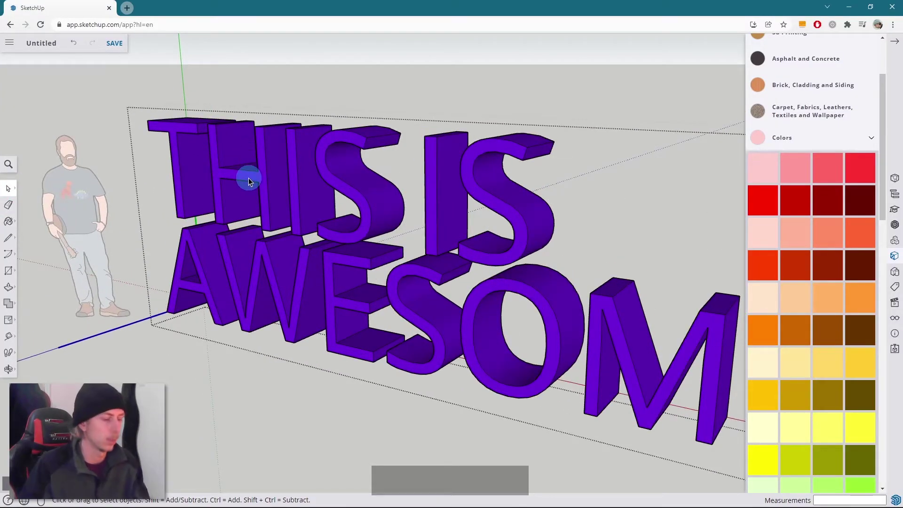
key("b")
left_click(280, 175)
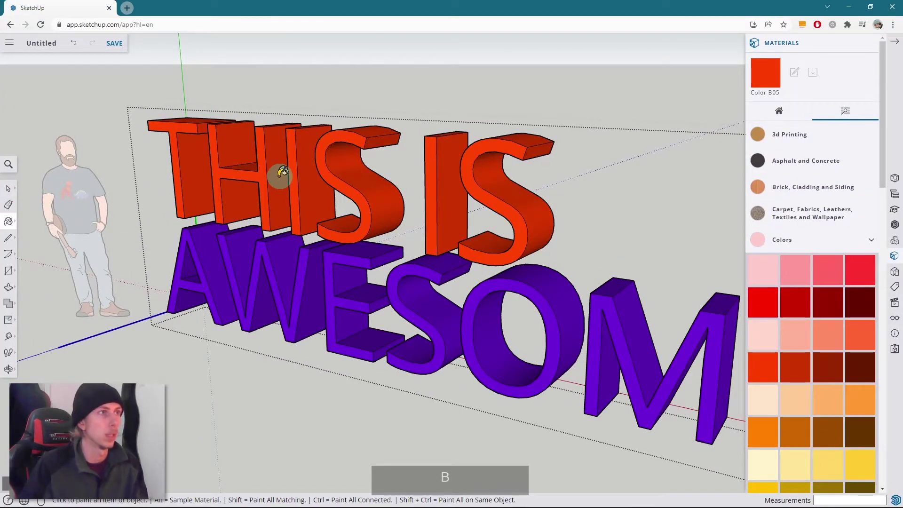
scroll(362, 184, "down", 2)
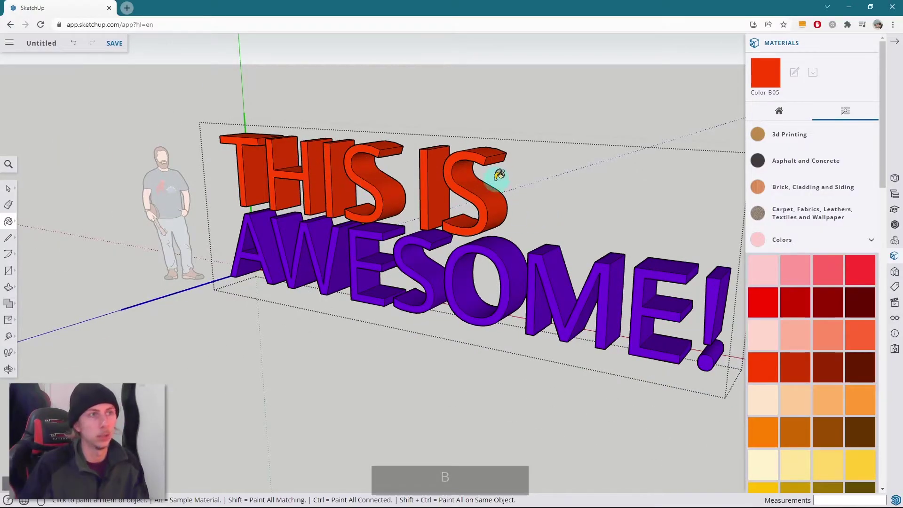
scroll(484, 245, "up", 1)
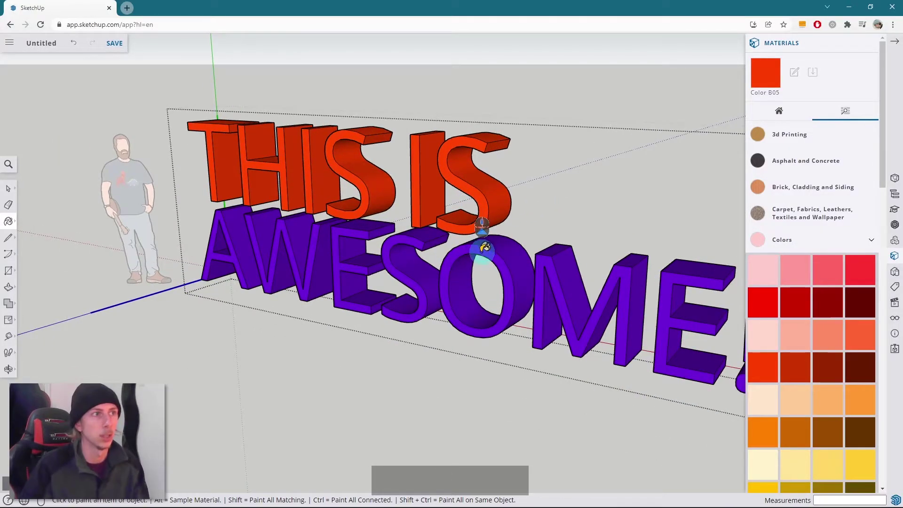
left_click(494, 248)
left_click(549, 259)
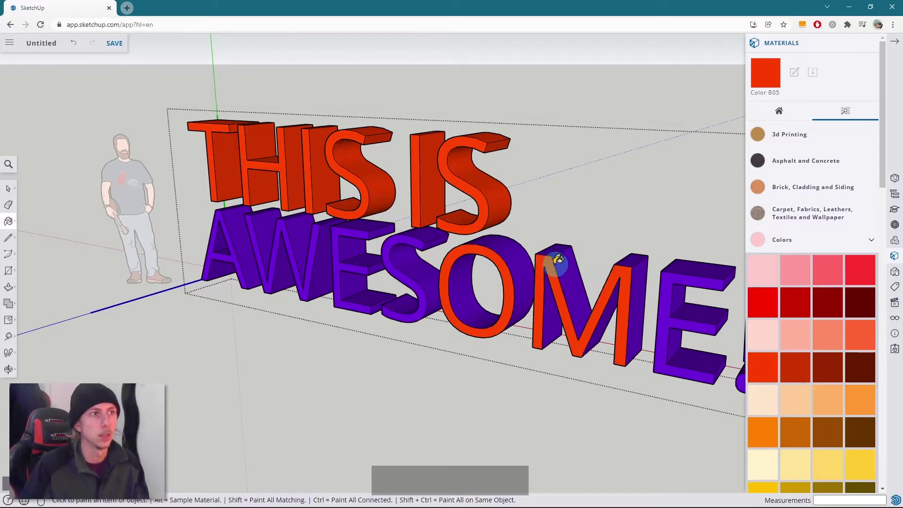
left_click(682, 278)
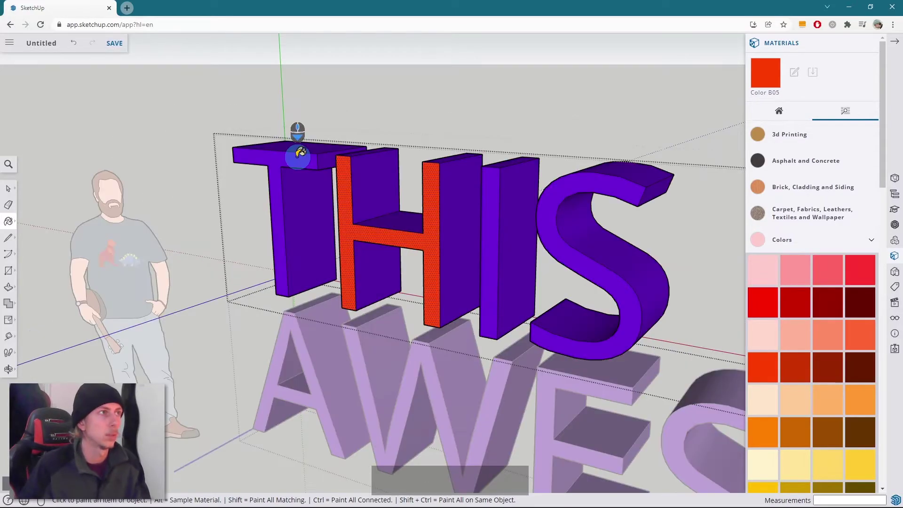
Paint the front faces of T, I, I and S in THIS IS orange-red, then exit the group.
left_click(297, 150)
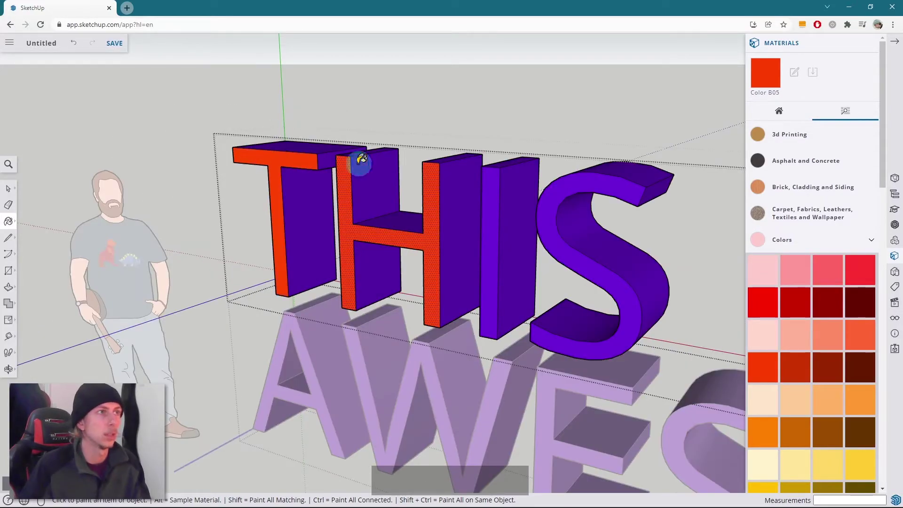
scroll(508, 163, "up", 2)
left_click(489, 168)
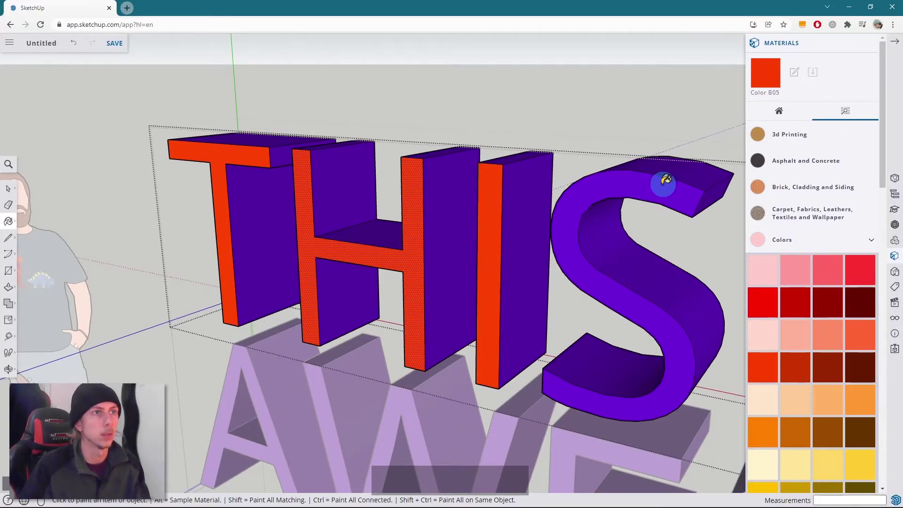
scroll(303, 137, "down", 5)
left_click(468, 184)
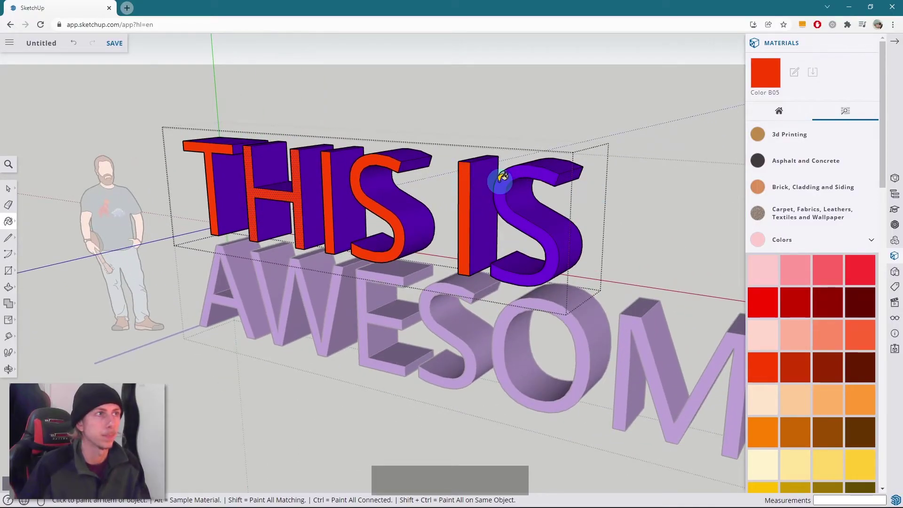
left_click(517, 170)
scroll(517, 171, "down", 3)
key("space")
key("Escape")
key("Escape")
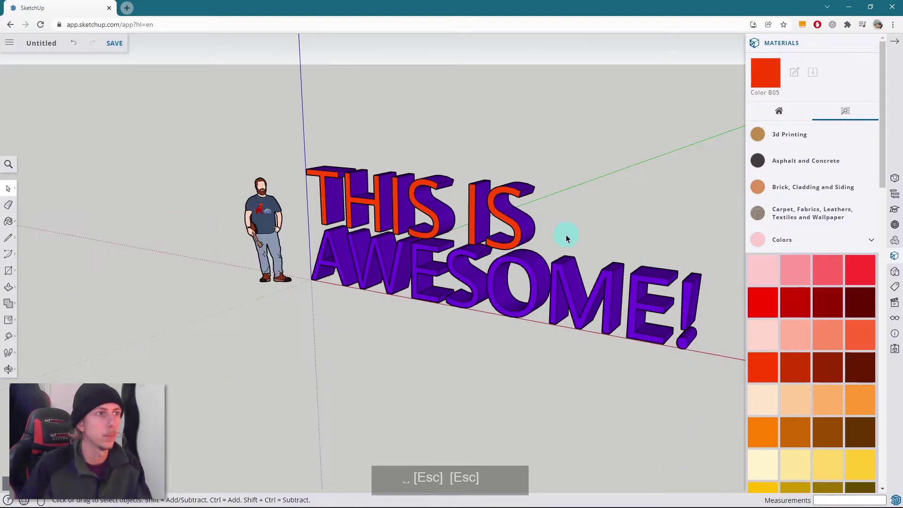
Select the text group and Push/Pull a letter face back, undoing the oversized extrusion.
mouse_move(566, 235)
middle_mouse_down()
mouse_move(308, 221)
mouse_move(379, 314)
middle_mouse_up()
left_click(378, 309)
scroll(372, 292, "up", 3)
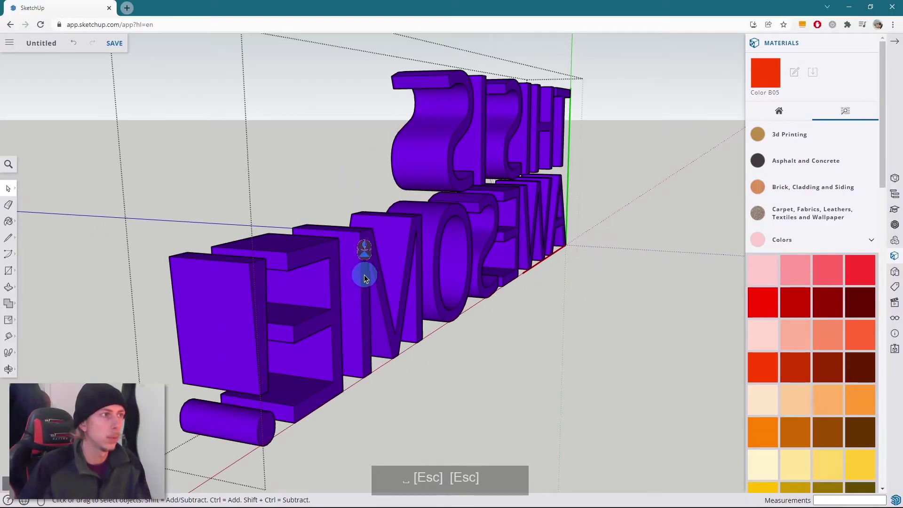
key("p")
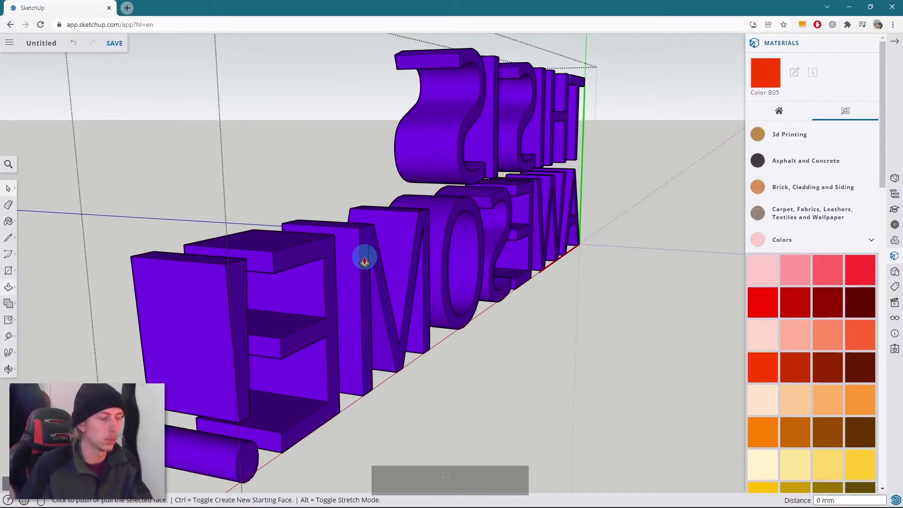
scroll(366, 259, "down", 3)
left_click(529, 289)
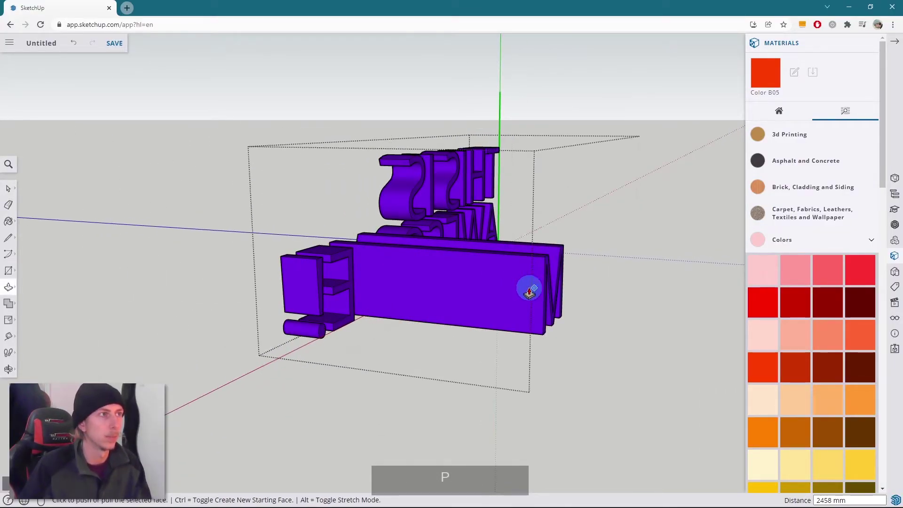
middle_click_drag(529, 289, 326, 287)
scroll(249, 263, "up", 3)
key("p")
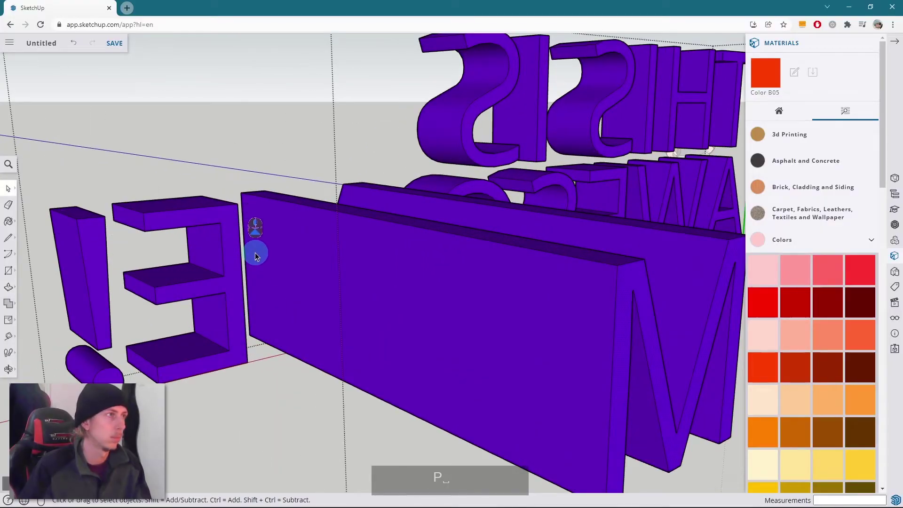
left_click(235, 238)
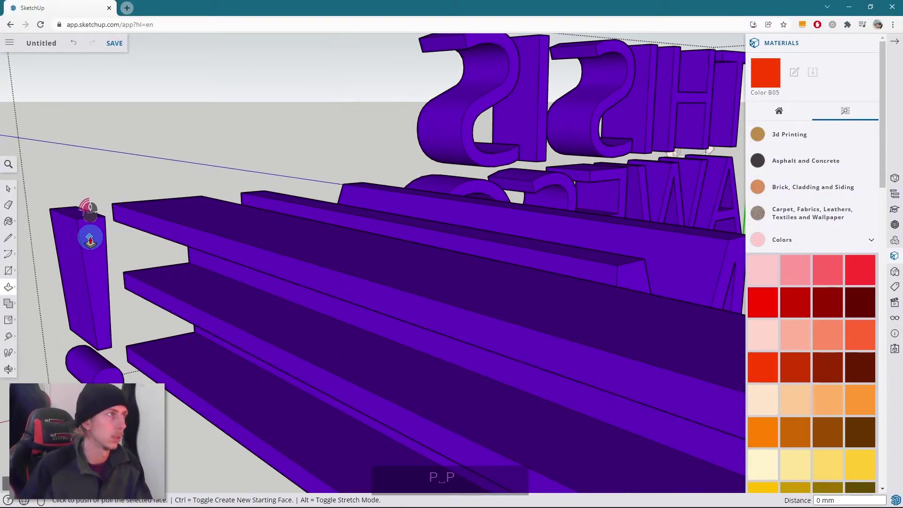
key("ctrl+z")
Orbit to view the letters side-on and head-on, returning to Push/Pull.
scroll(89, 238, "down", 4)
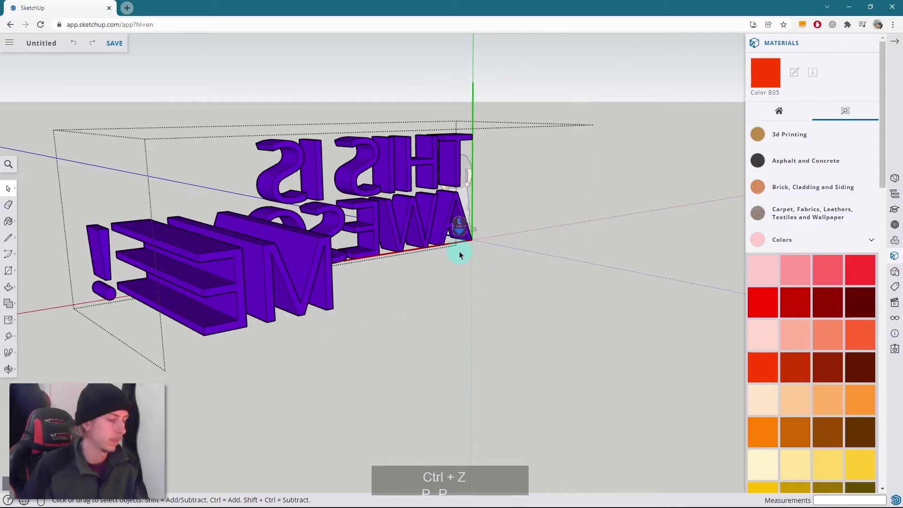
key("b")
scroll(141, 226, "up", 3)
mouse_move(171, 227)
middle_mouse_down()
mouse_move(80, 238)
mouse_move(177, 242)
middle_mouse_up()
key("p")
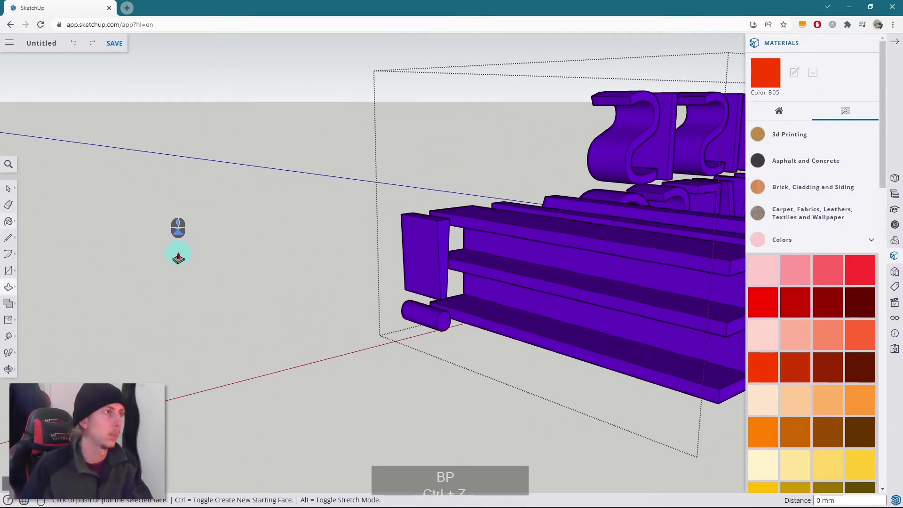
key("space")
key("p")
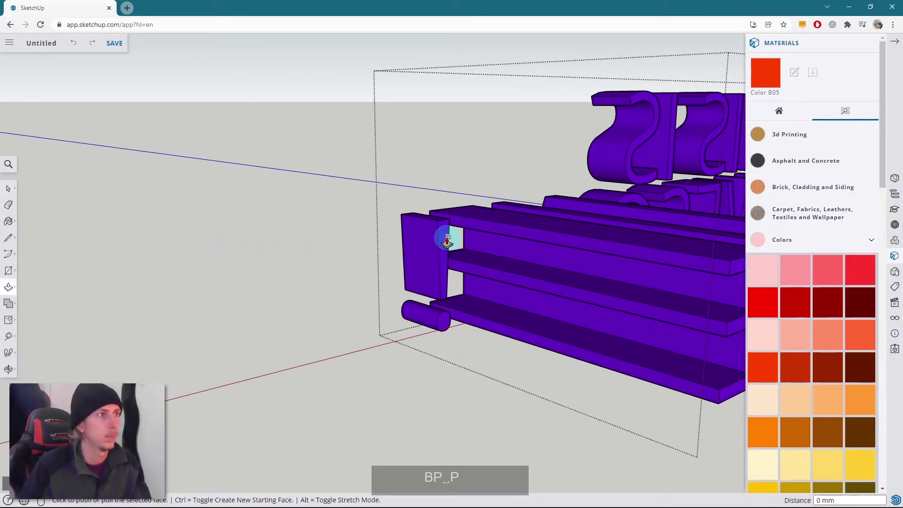
middle_click_drag(447, 246, 570, 272)
key("Escape")
scroll(571, 271, "down", 3)
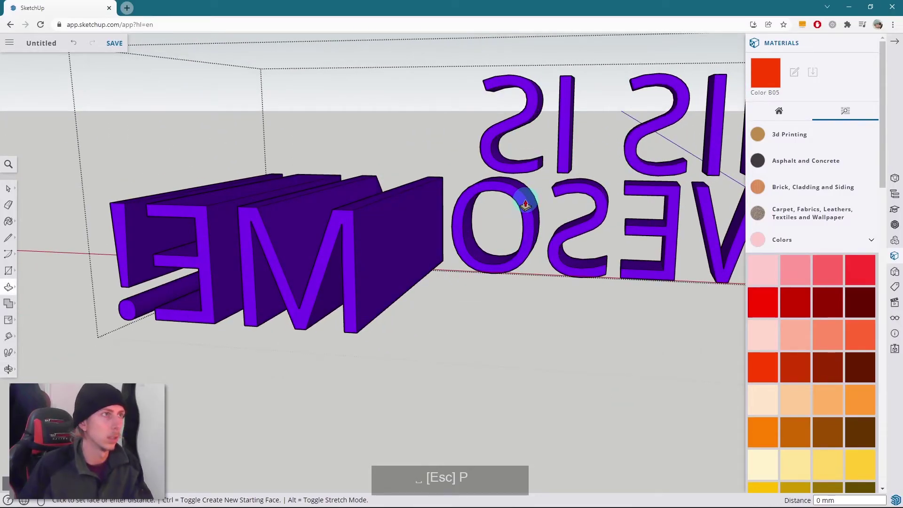
scroll(474, 196, "up", 3)
Extrude the S, E, W and A faces of AWESOME to the previous depth.
double_click(464, 196)
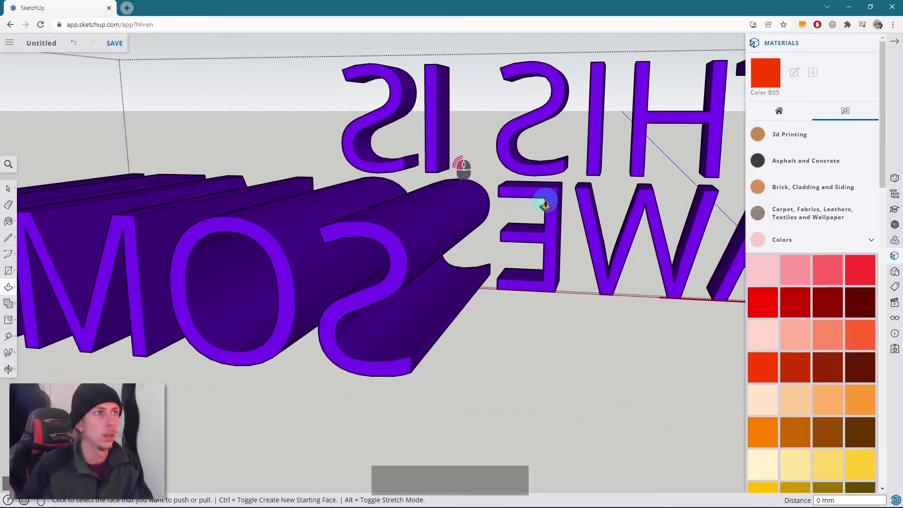
double_click(549, 202)
double_click(587, 203)
scroll(234, 191, "down", 3)
scroll(542, 177, "up", 3)
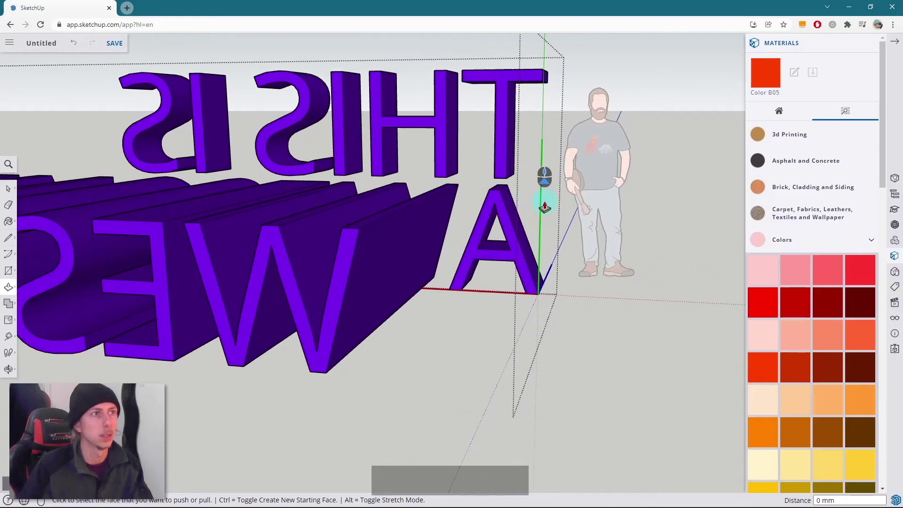
double_click(507, 224)
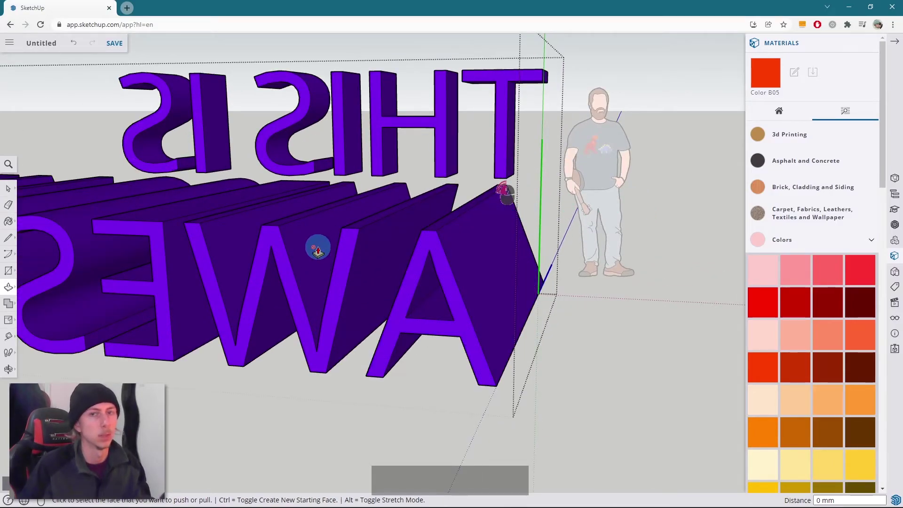
middle_click_drag(317, 248, 399, 228)
key("Escape")
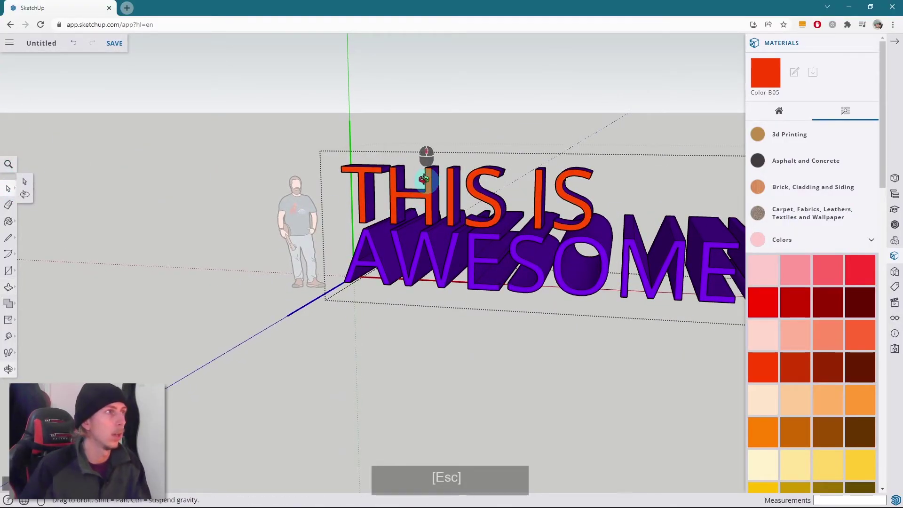
middle_click_drag(428, 181, 414, 234)
scroll(397, 230, "up", 3)
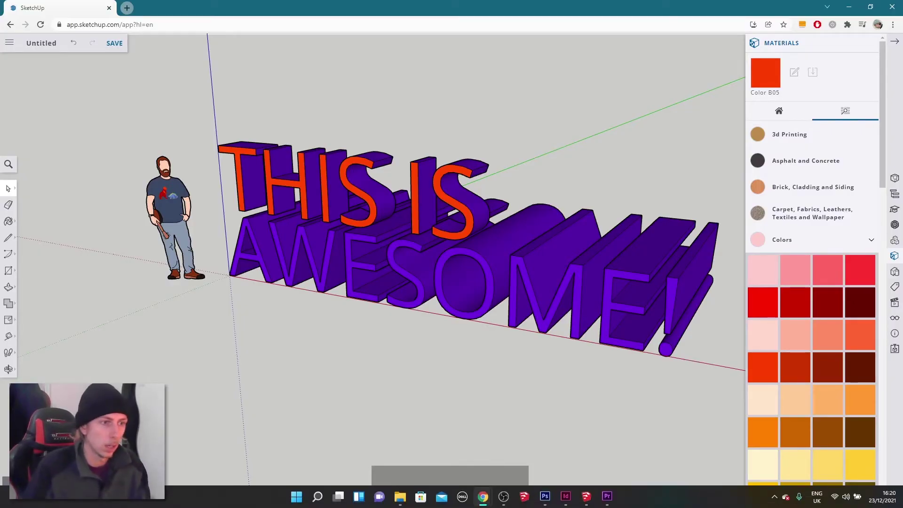
Switch to SketchUp Pro 2020 and orbit around the orange-faced 'THIS IS AWESOME!' text model for comparison.
left_click(586, 496)
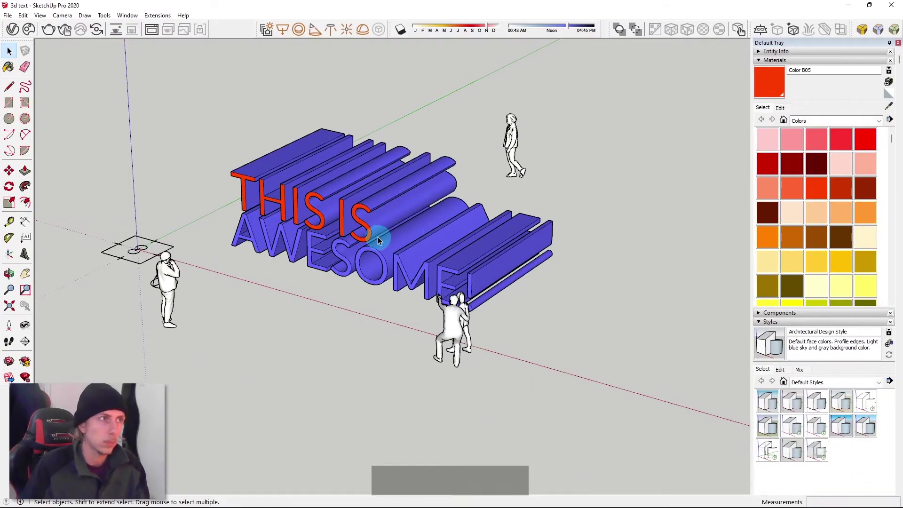
middle_click_drag(378, 237, 391, 256)
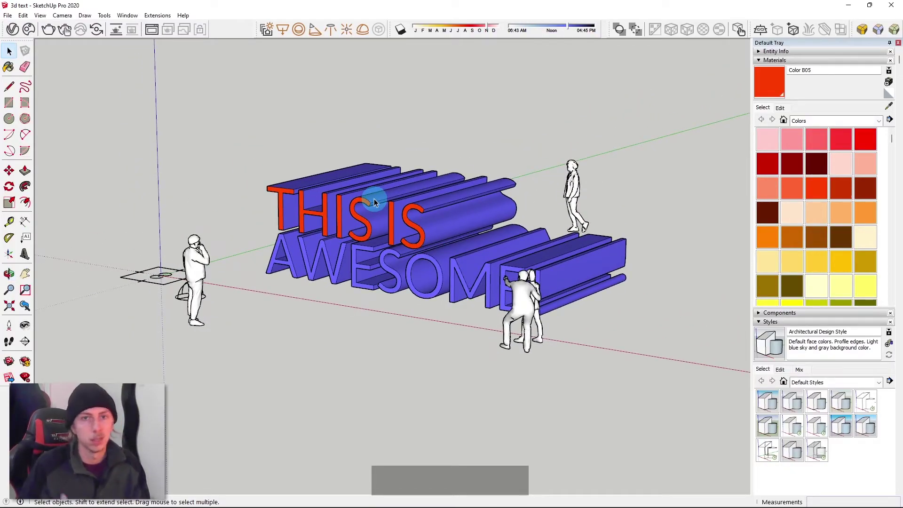
scroll(374, 199, "down", 2)
middle_click_drag(369, 197, 431, 287)
scroll(381, 302, "up", 4)
scroll(430, 287, "up", 2)
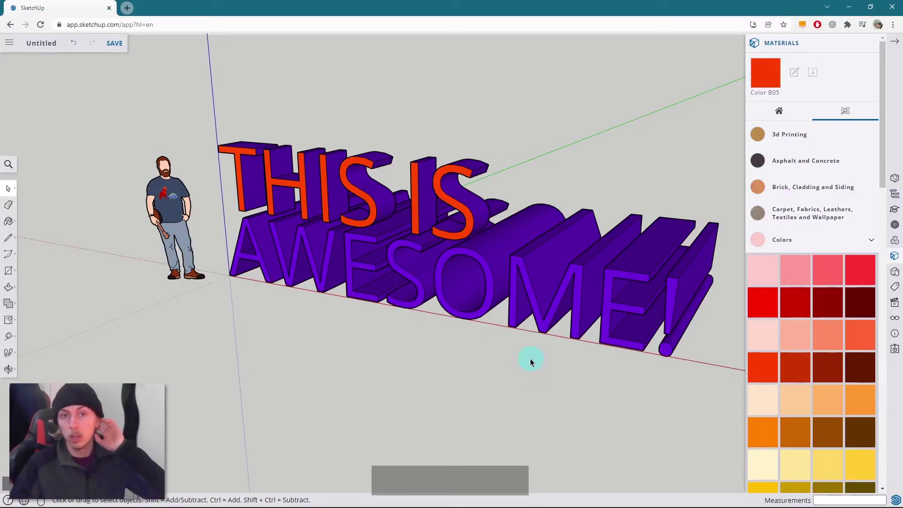
scroll(543, 286, "down", 3)
middle_click_drag(460, 288, 603, 246)
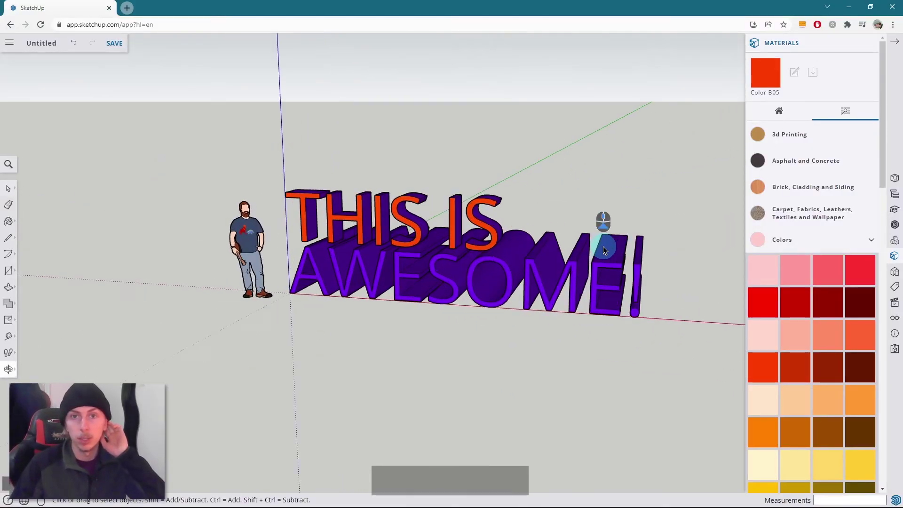
scroll(551, 267, "up", 2)
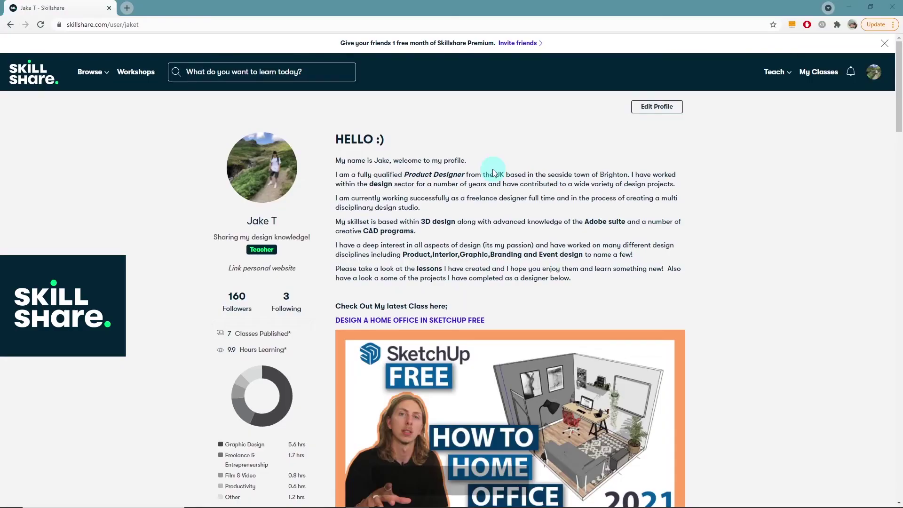
Expand the Teaching section with SEE MORE to list every SketchUp and Vray class.
scroll(494, 173, "down", 8)
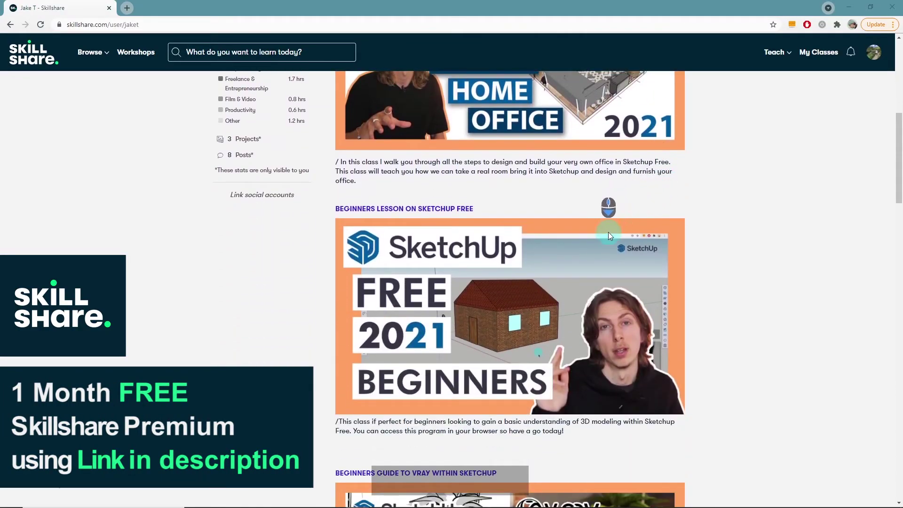
scroll(608, 233, "down", 11)
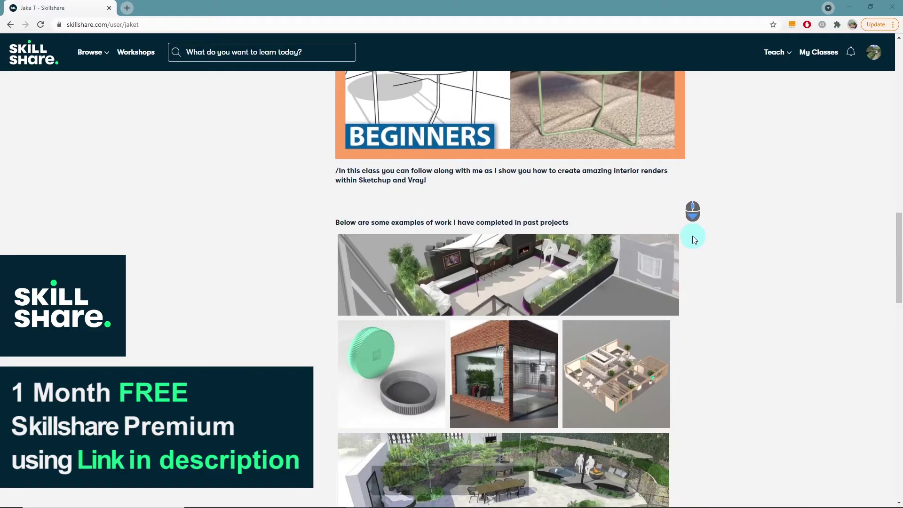
scroll(693, 236, "down", 9)
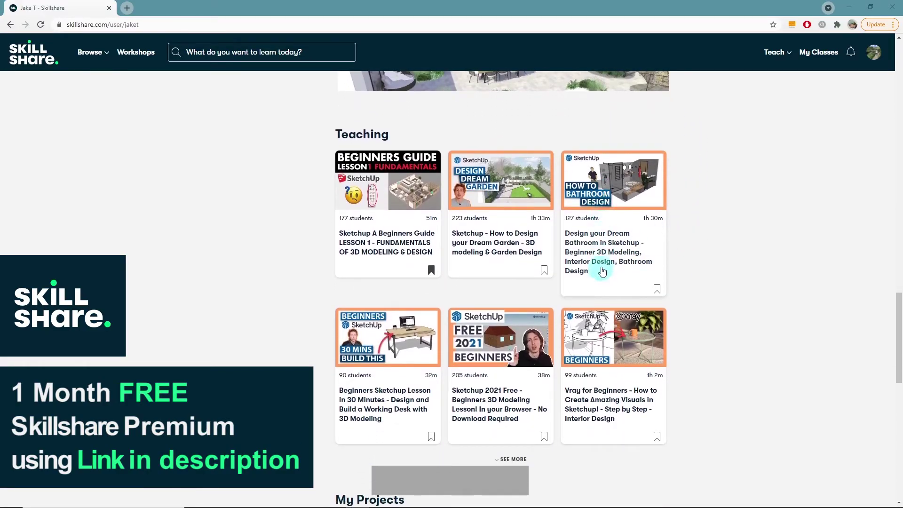
scroll(521, 323, "down", 2)
left_click(515, 363)
scroll(551, 345, "down", 1)
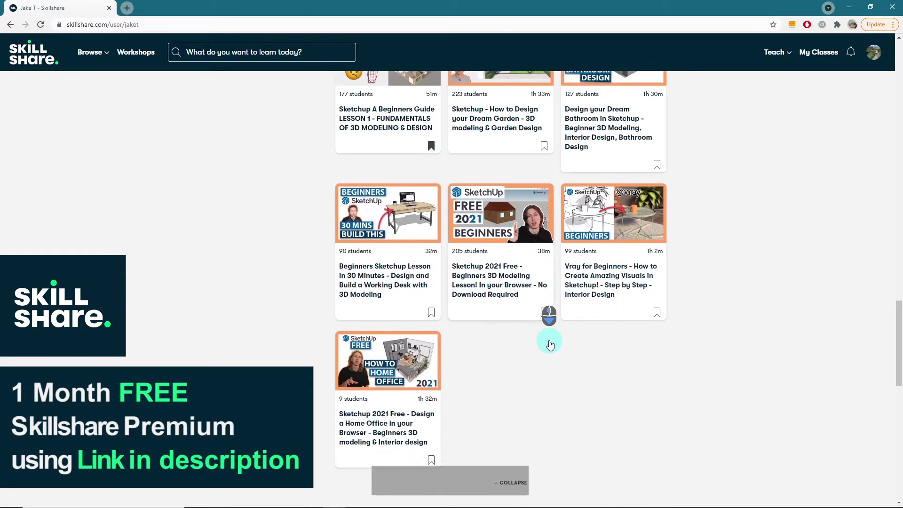
scroll(666, 177, "up", 5)
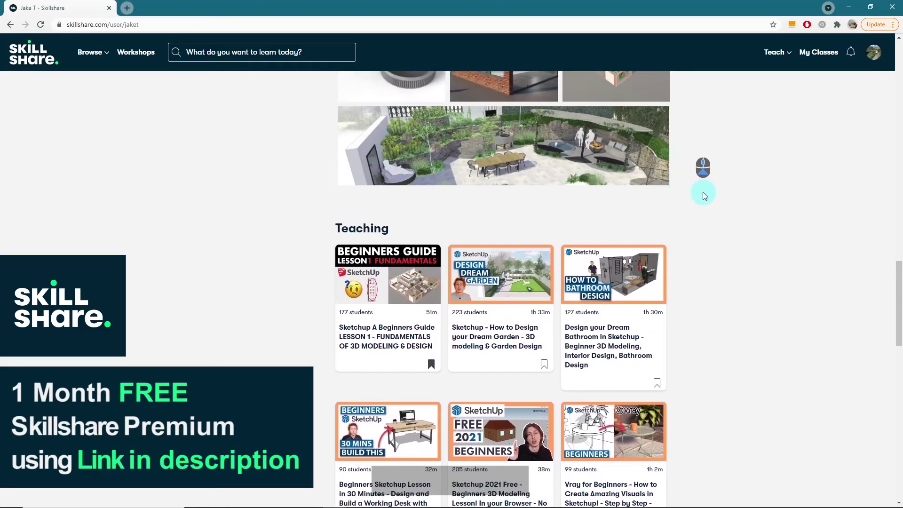
scroll(638, 299, "down", 1)
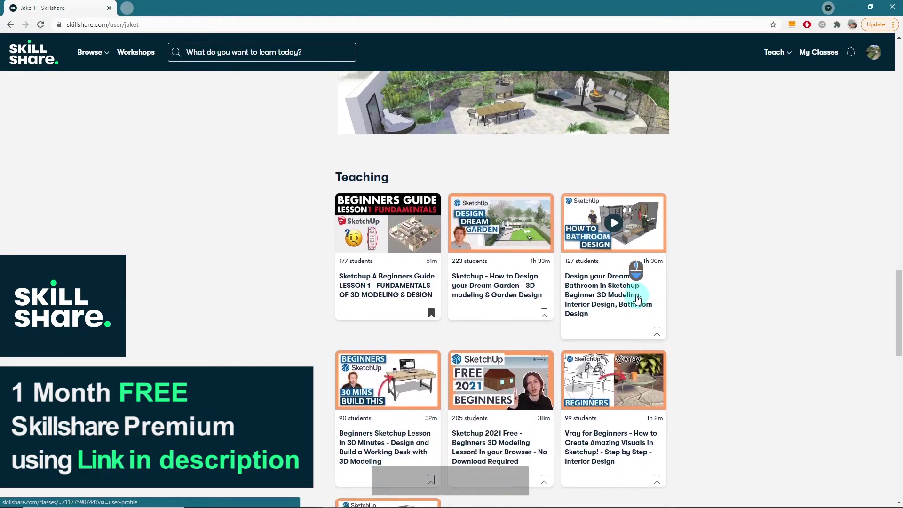